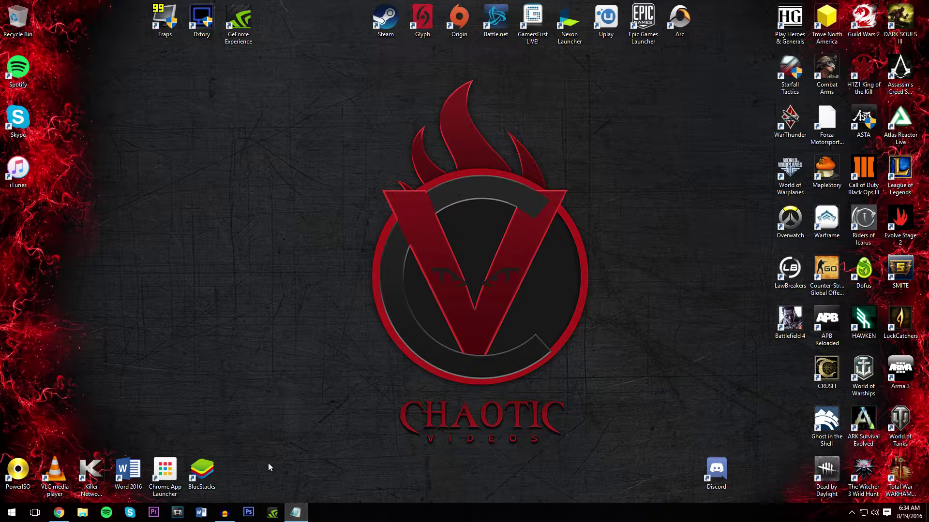
# - Run %Temp% from the Run box to open the Temp folder in File Explorer
pyautogui.click(11, 513)
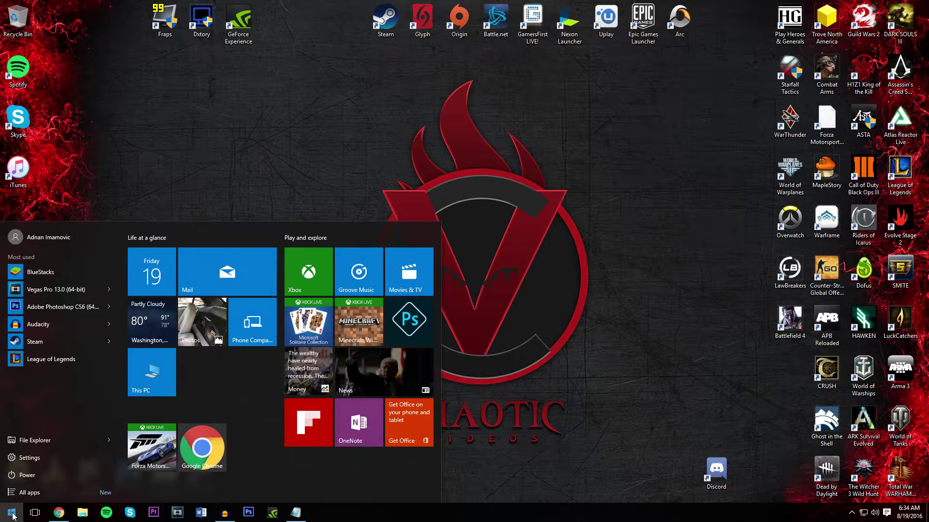
pyautogui.write('Run')
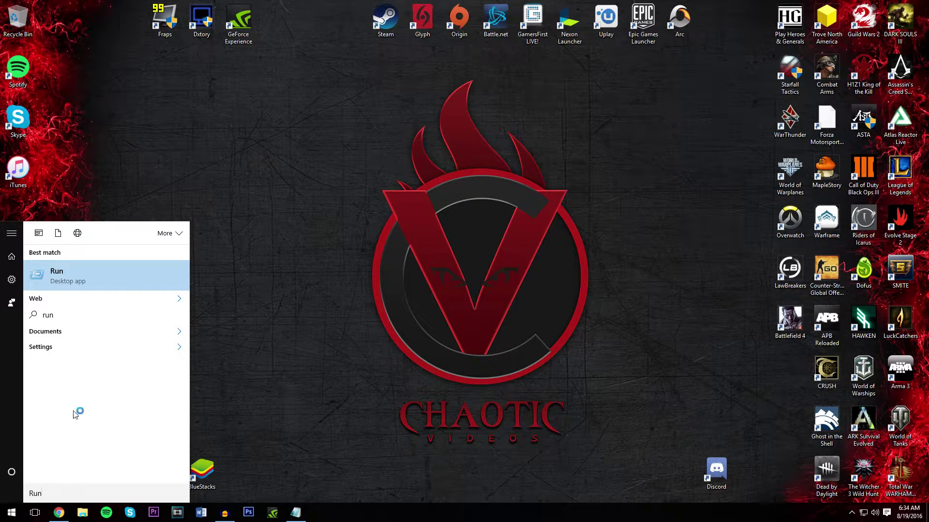
pyautogui.click(59, 274)
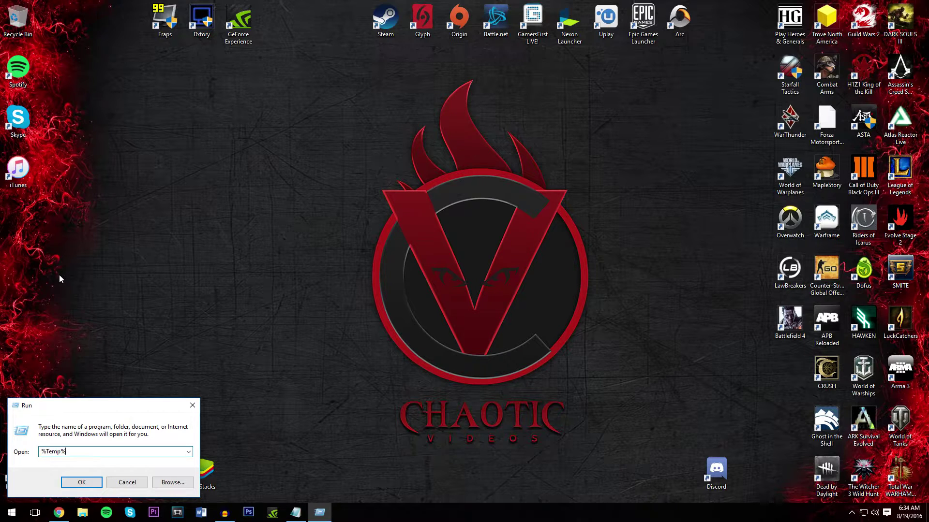
pyautogui.press('Return')
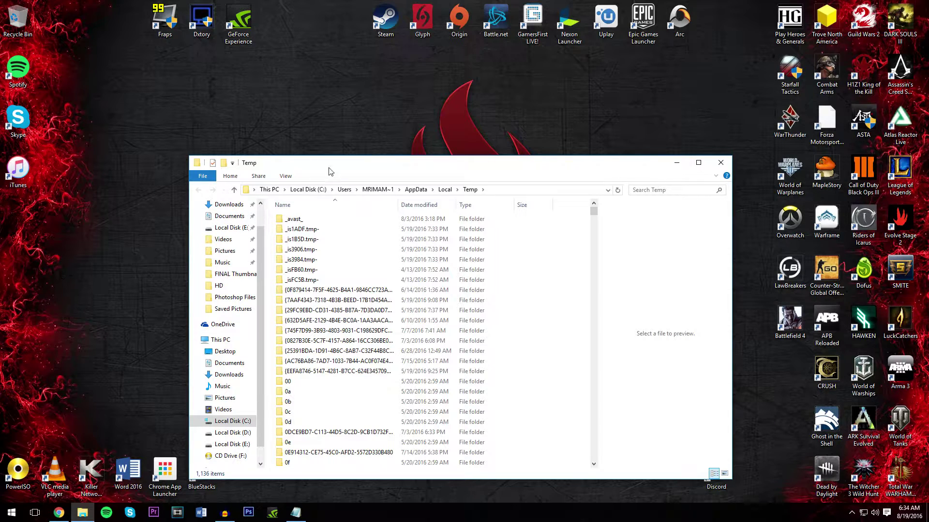
# - Move the Temp window higher and maximize it to full screen
pyautogui.moveTo(333, 167); pyautogui.dragTo(278, 77)
pyautogui.doubleClick(279, 77)
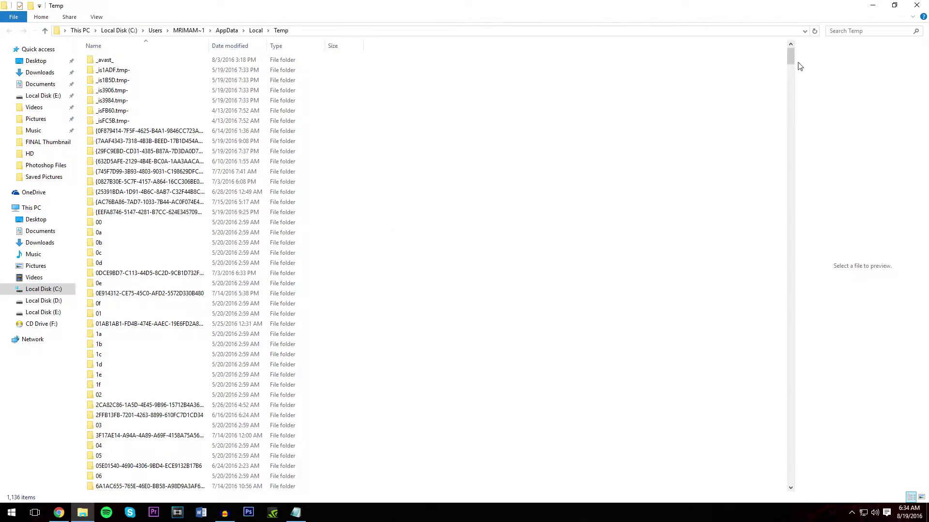
pyautogui.moveTo(790, 59)
pyautogui.mouseDown()
pyautogui.moveTo(787, 202)
pyautogui.moveTo(748, 376)
pyautogui.moveTo(769, 483)
pyautogui.moveTo(792, 362)
pyautogui.moveTo(804, 140)
pyautogui.moveTo(790, 53)
pyautogui.moveTo(778, 54)
pyautogui.mouseUp()
# - Select all 1,136 items in the Temp folder with Ctrl+A
pyautogui.rightClick(402, 170)
pyautogui.moveTo(443, 273)
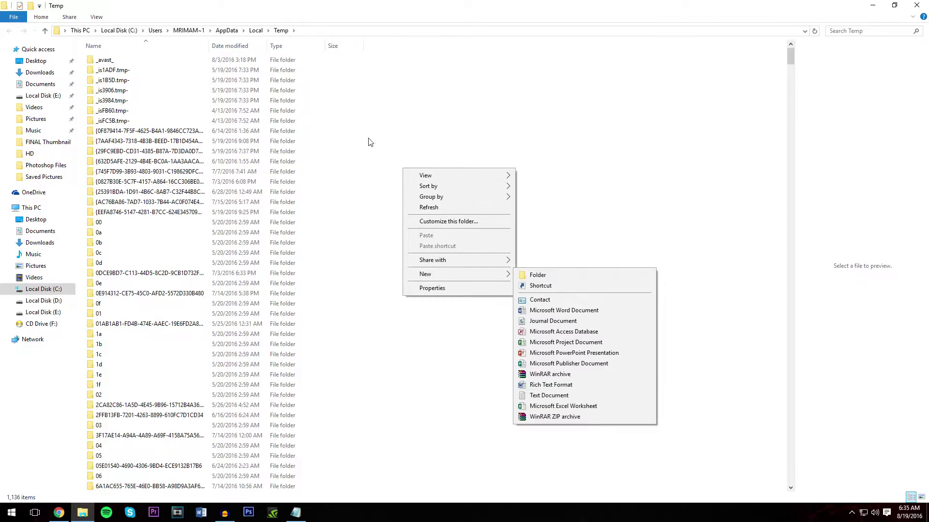
pyautogui.click(370, 141)
pyautogui.moveTo(84, 58); pyautogui.dragTo(375, 371)
pyautogui.click(500, 329)
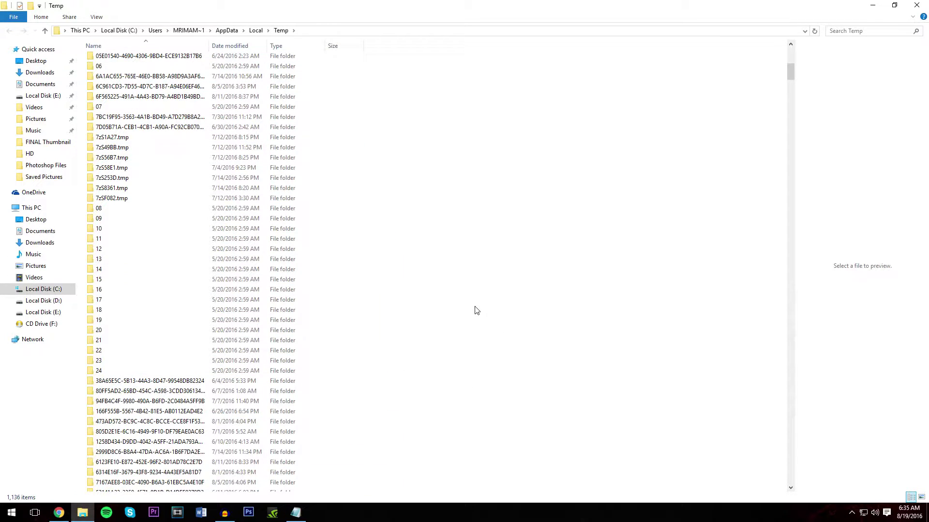
pyautogui.hotkey('ctrl', 'a')
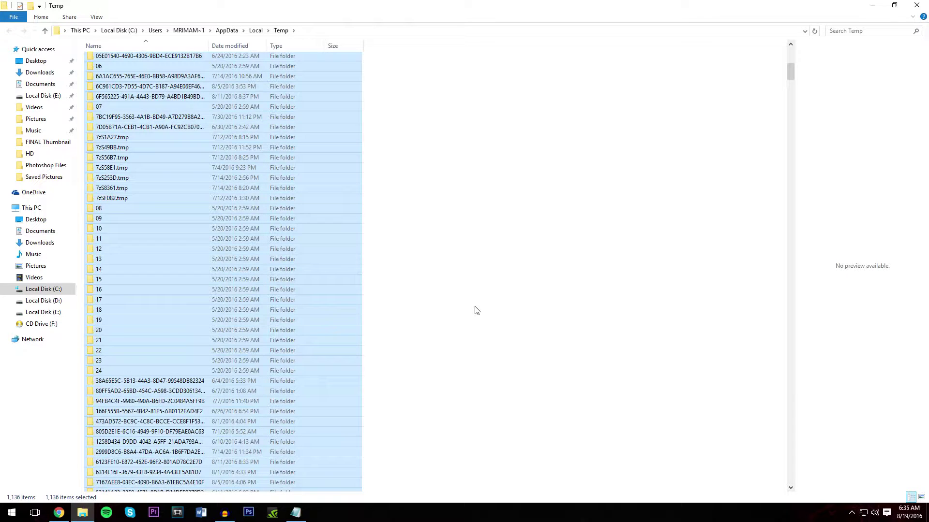
pyautogui.rightClick(333, 269)
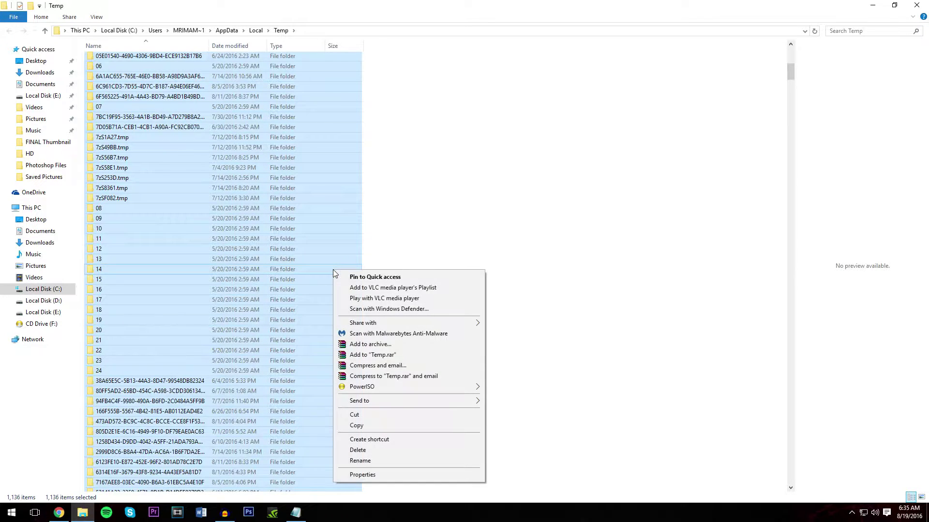
# - Recycle the selected Temp items, skipping the in-use folder, then close the Temp window
pyautogui.click(367, 452)
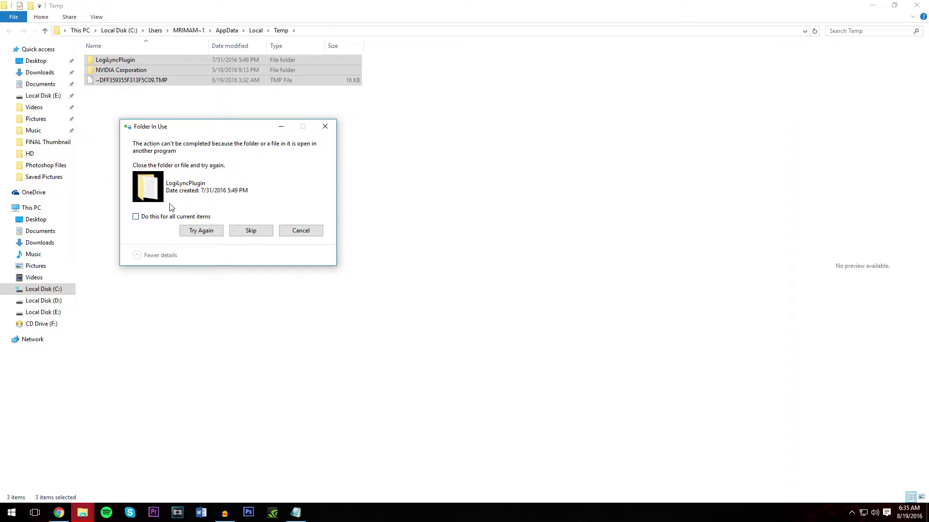
pyautogui.click(250, 231)
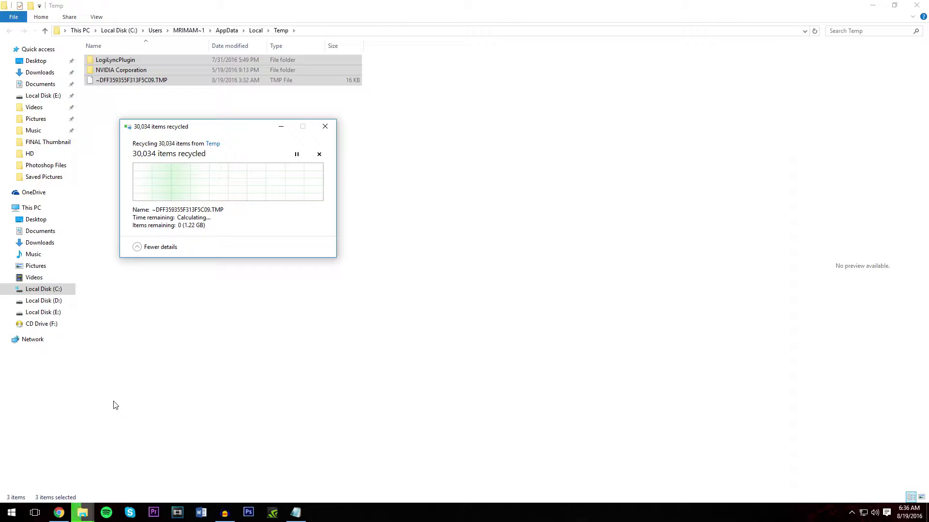
pyautogui.moveTo(87, 519)
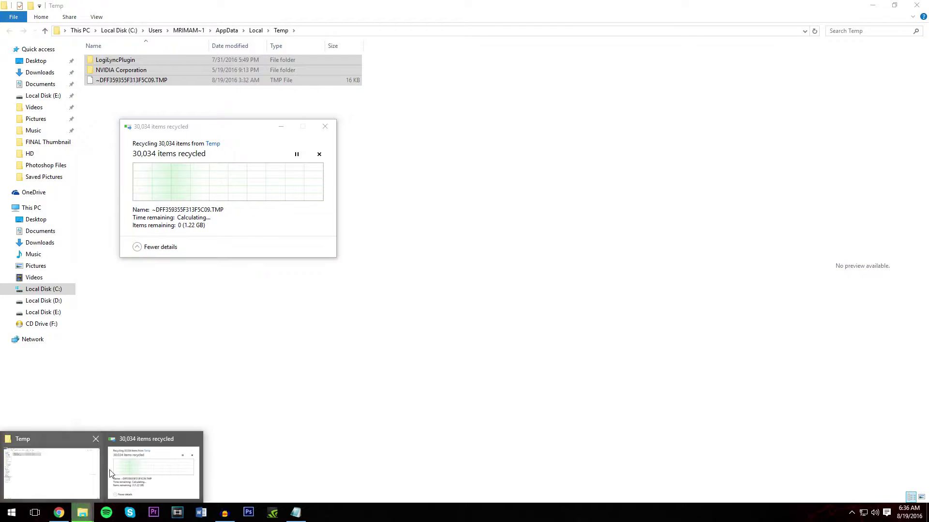
pyautogui.click(125, 457)
pyautogui.click(235, 248)
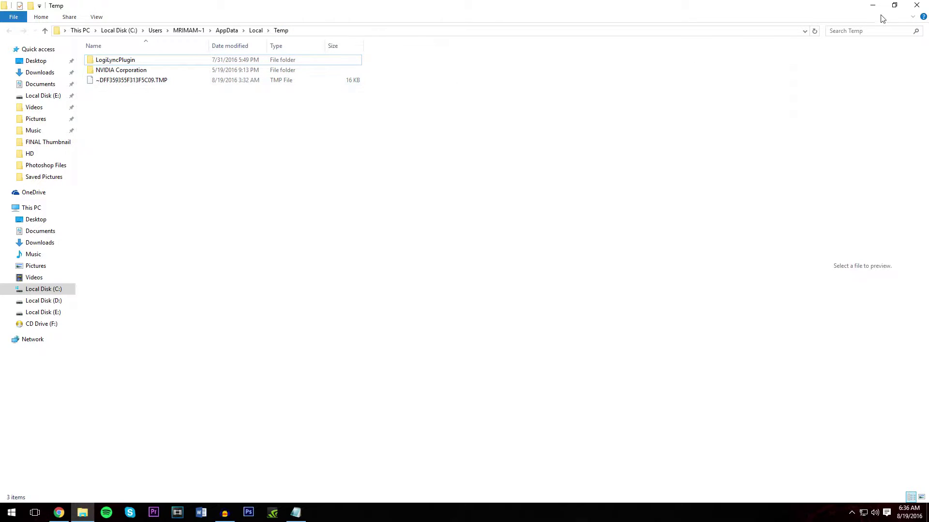
pyautogui.click(917, 6)
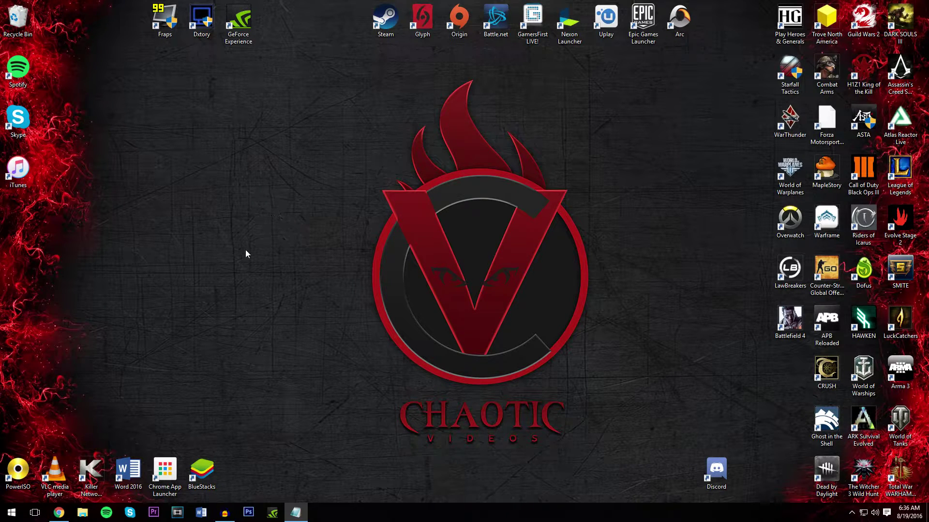
# - Launch Run from the Start search and run prefetch to open the Prefetch folder
pyautogui.click(12, 513)
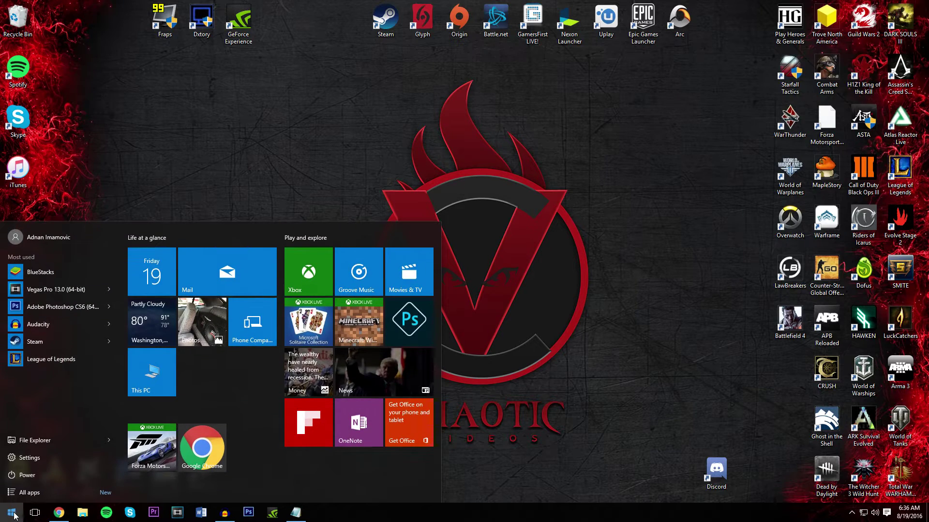
pyautogui.click(12, 513)
pyautogui.write('run')
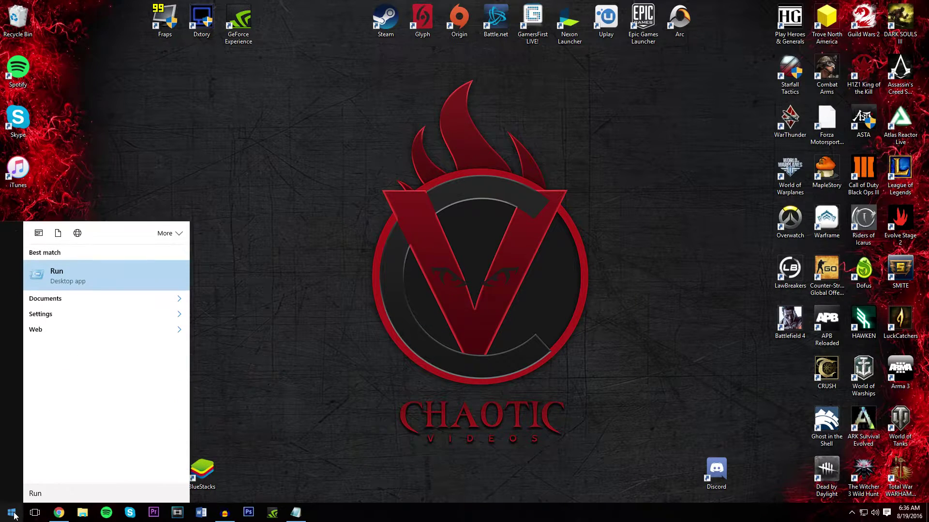
pyautogui.press('Return')
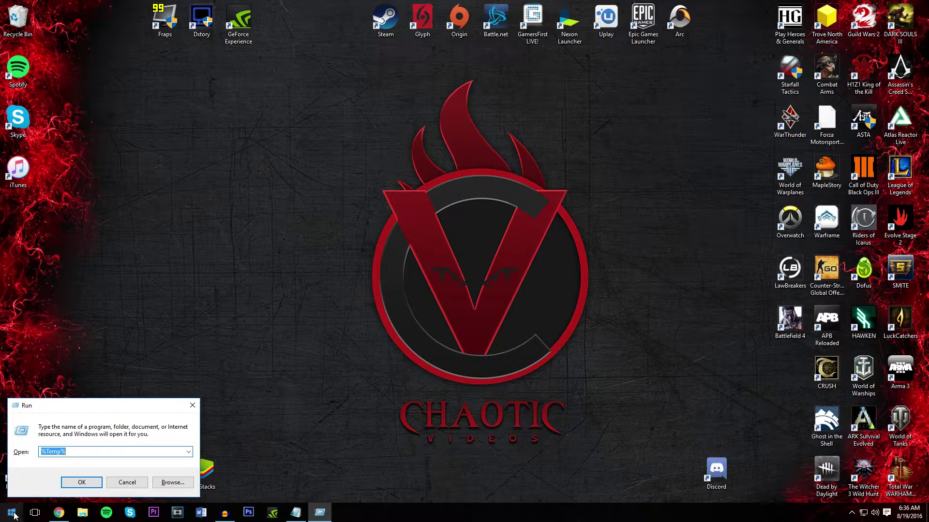
pyautogui.write('prefetch')
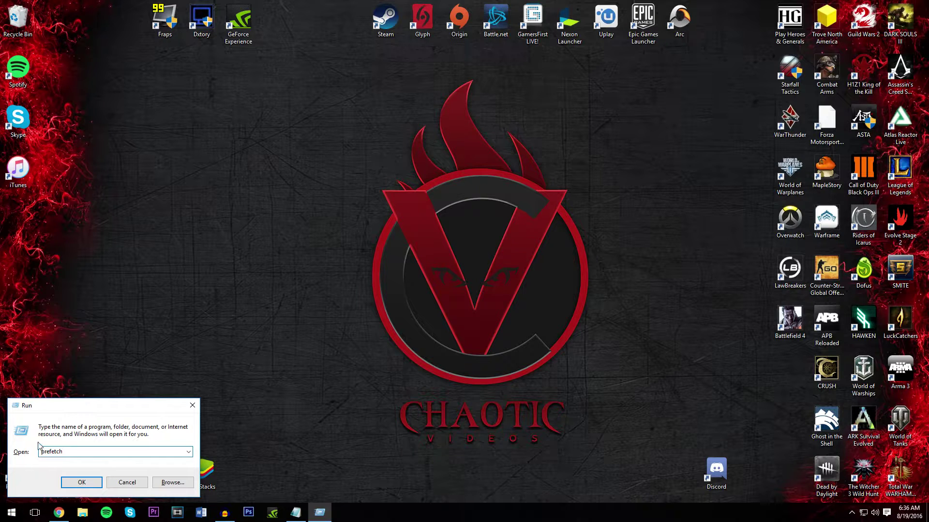
pyautogui.click(78, 487)
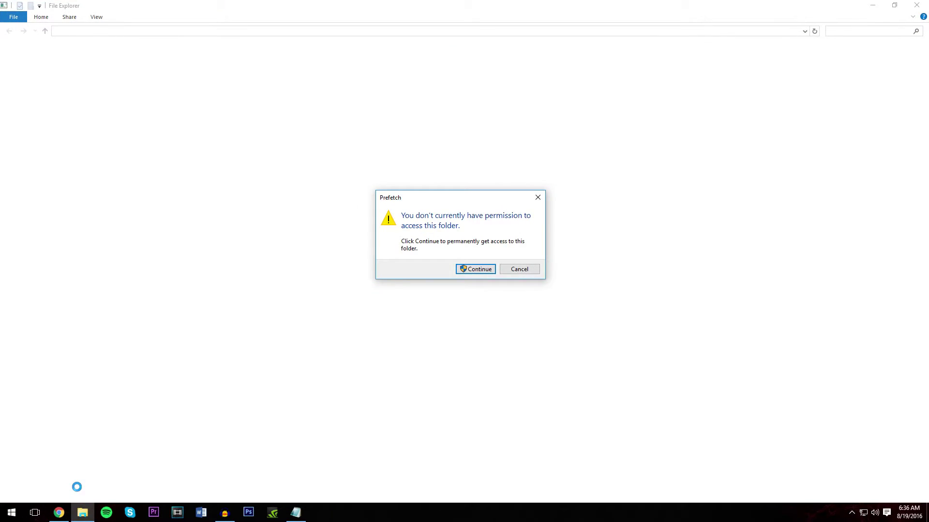
# - Grant access, delete all 247 Prefetch items except the in-use file, and close the window
pyautogui.click(479, 269)
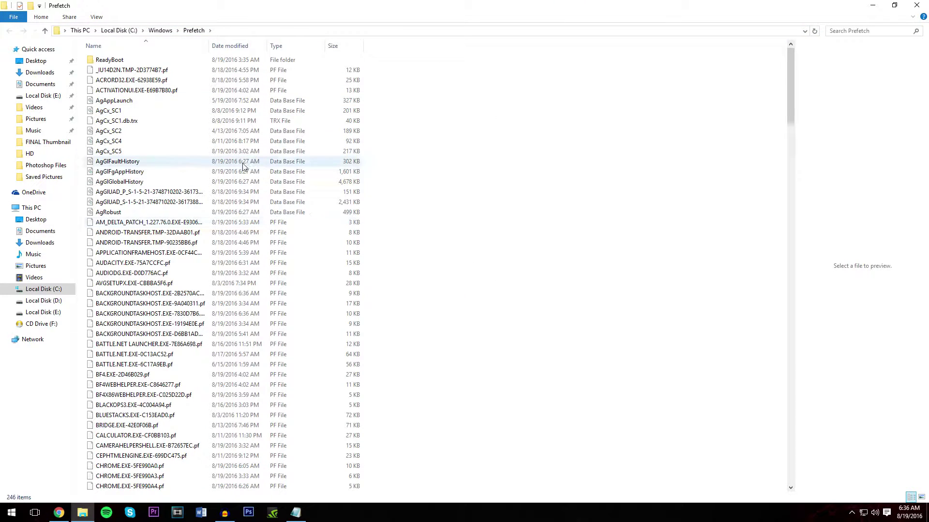
pyautogui.moveTo(788, 62)
pyautogui.mouseDown()
pyautogui.moveTo(796, 429)
pyautogui.moveTo(791, 62)
pyautogui.mouseUp()
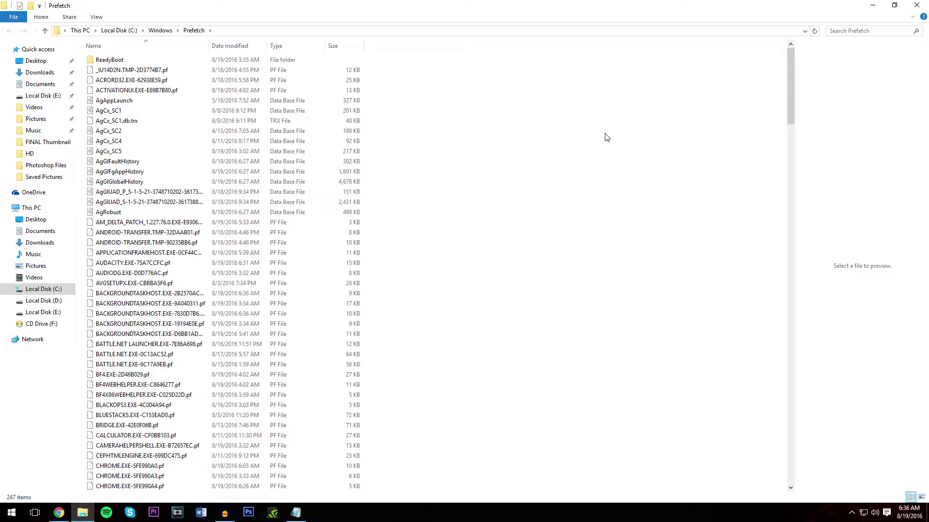
pyautogui.hotkey('ctrl', 'a')
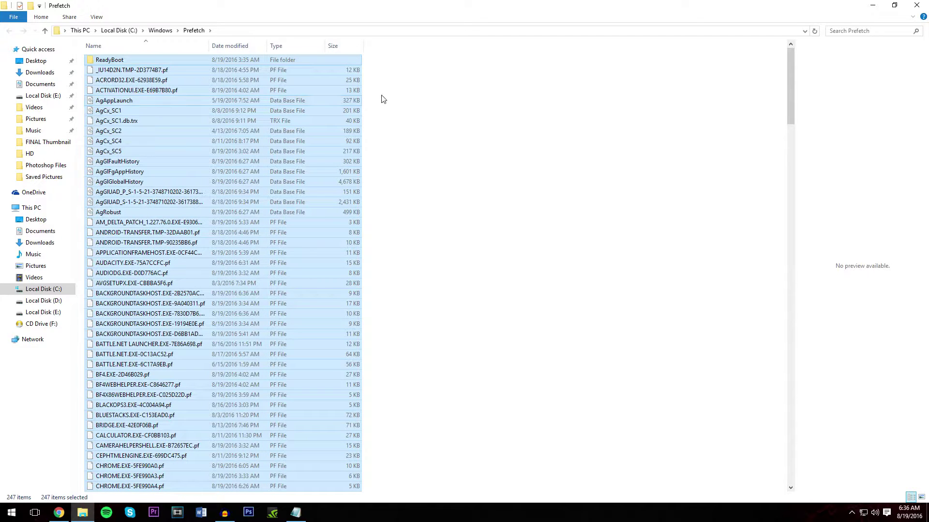
pyautogui.rightClick(344, 105)
pyautogui.click(386, 239)
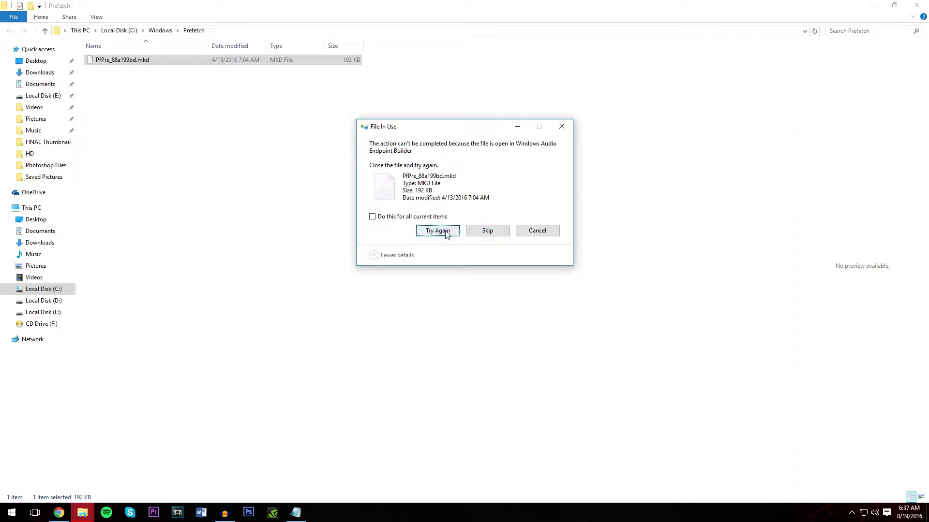
pyautogui.click(486, 230)
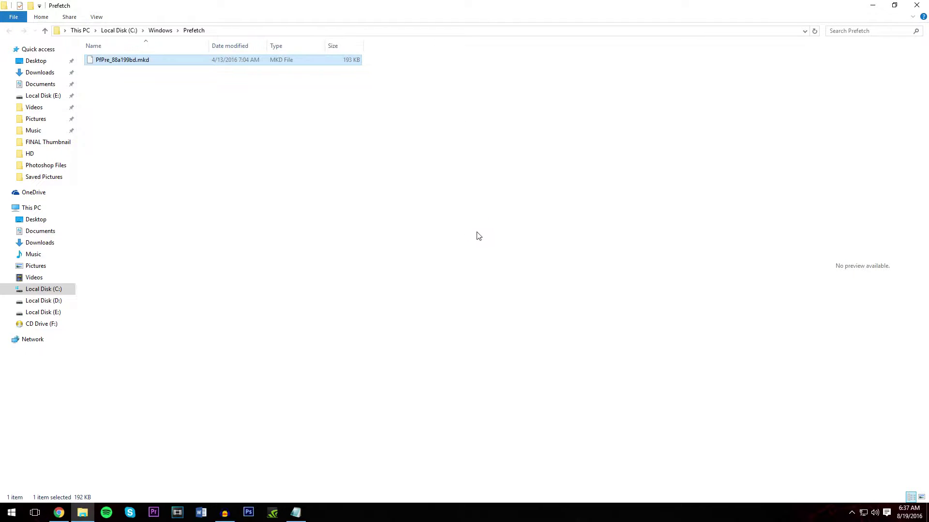
pyautogui.click(917, 6)
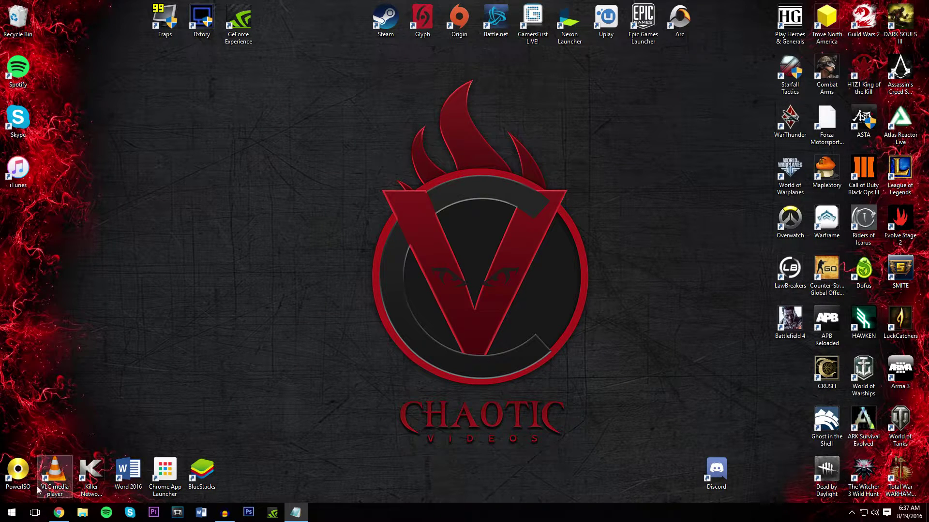
# - Run msconfig, move System Configuration to the upper left, and show its Boot tab
pyautogui.click(8, 517)
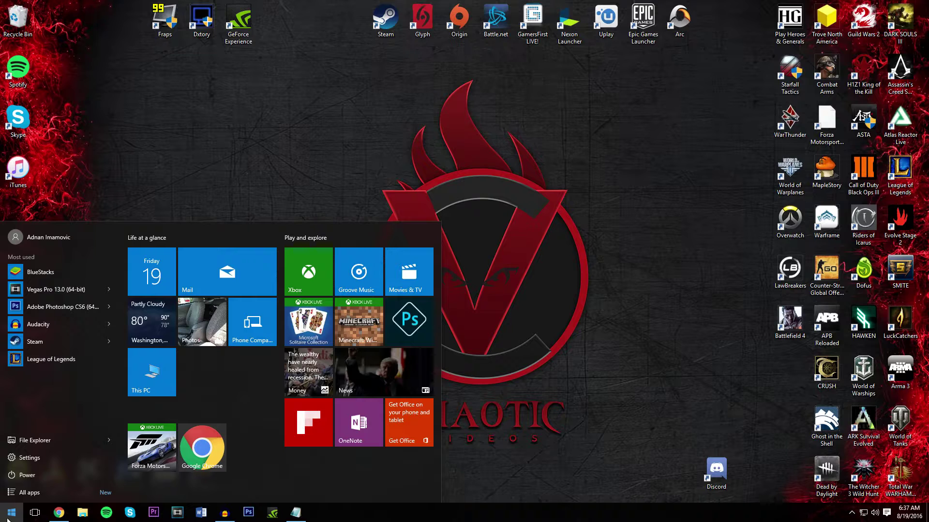
pyautogui.write('Run')
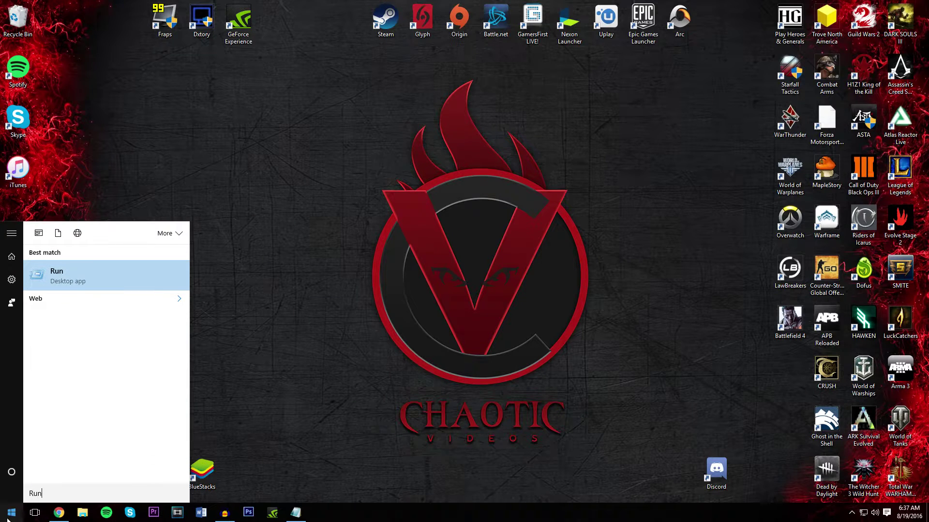
pyautogui.press('Return')
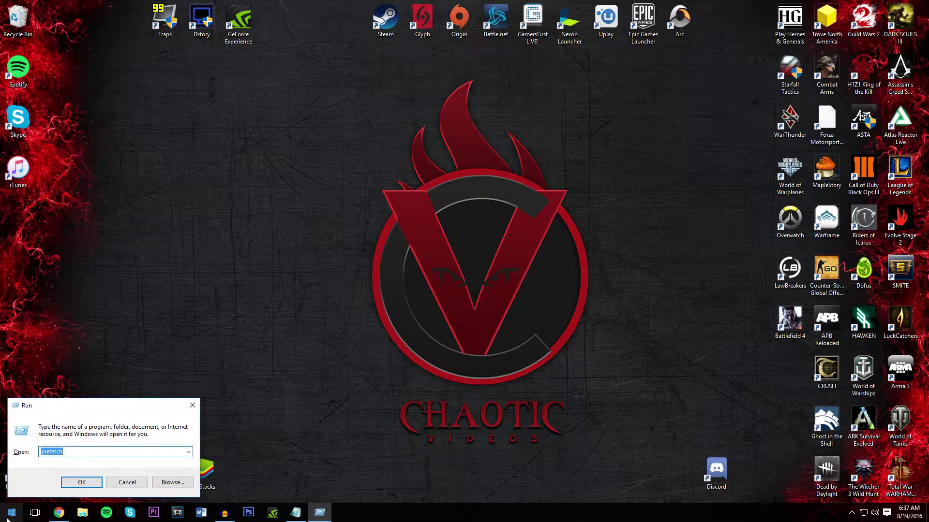
pyautogui.write('MsConfig')
pyautogui.press('Return')
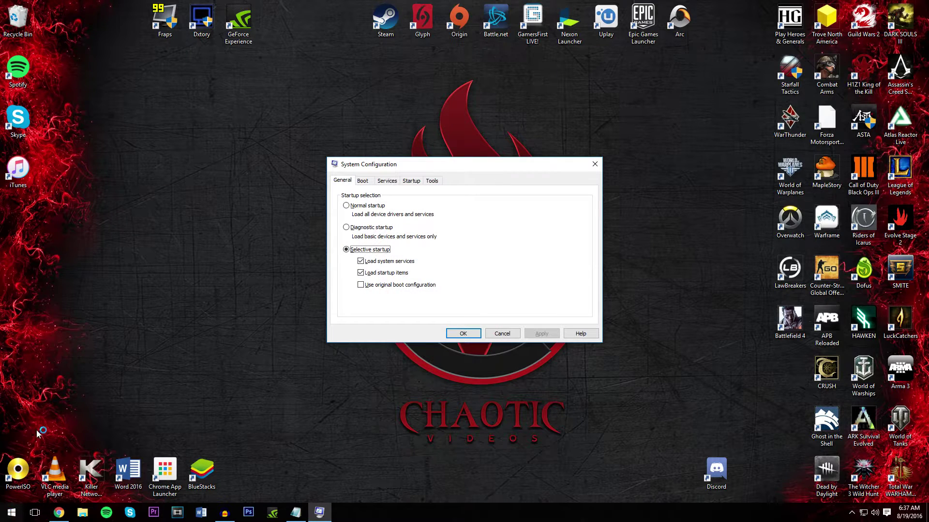
pyautogui.moveTo(404, 167); pyautogui.dragTo(146, 89)
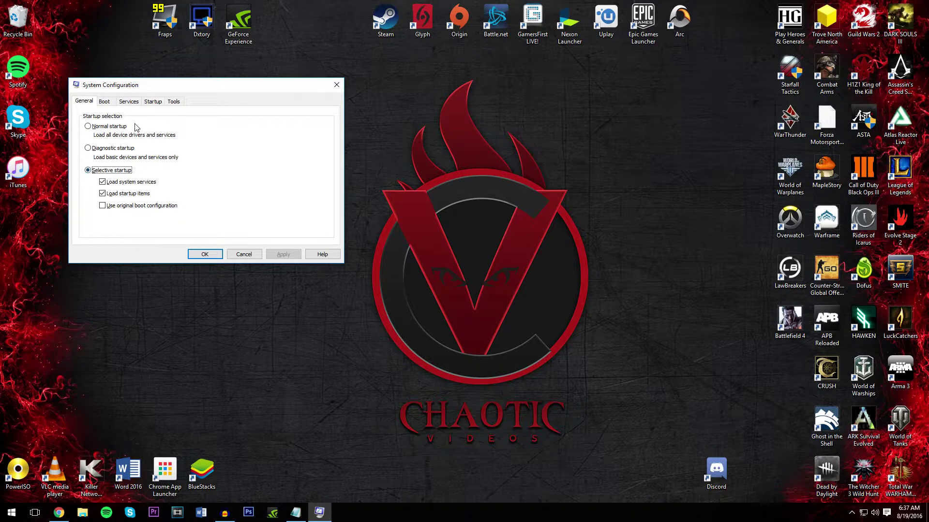
pyautogui.click(110, 105)
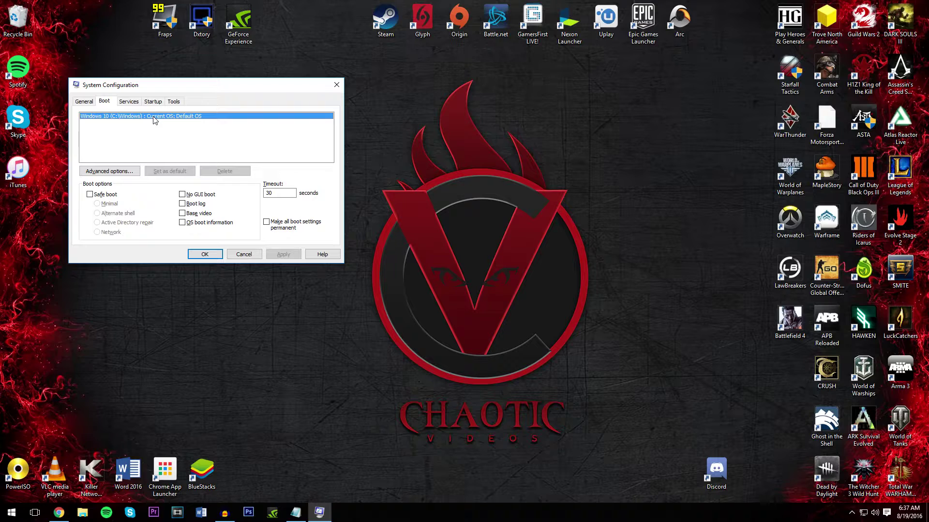
# - Change the boot timeout from 30 to 5 seconds and apply it
pyautogui.doubleClick(276, 193)
pyautogui.write('5')
pyautogui.click(280, 255)
# - Choose 8 processors in the advanced boot options, then close that dialog
pyautogui.click(120, 172)
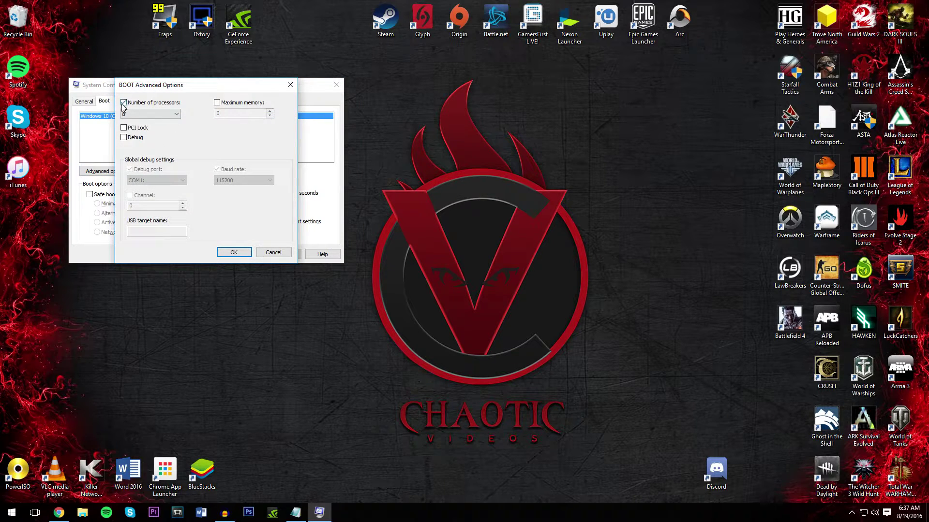
pyautogui.click(137, 115)
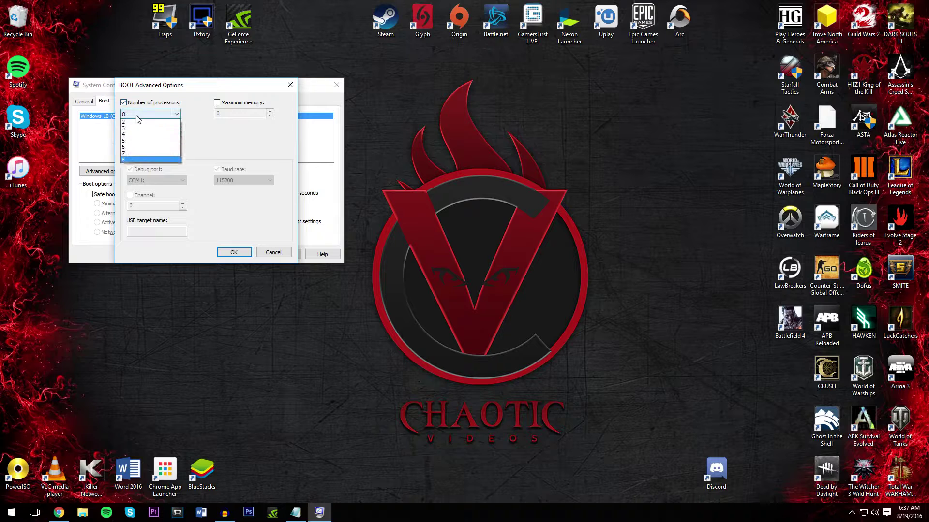
pyautogui.click(164, 115)
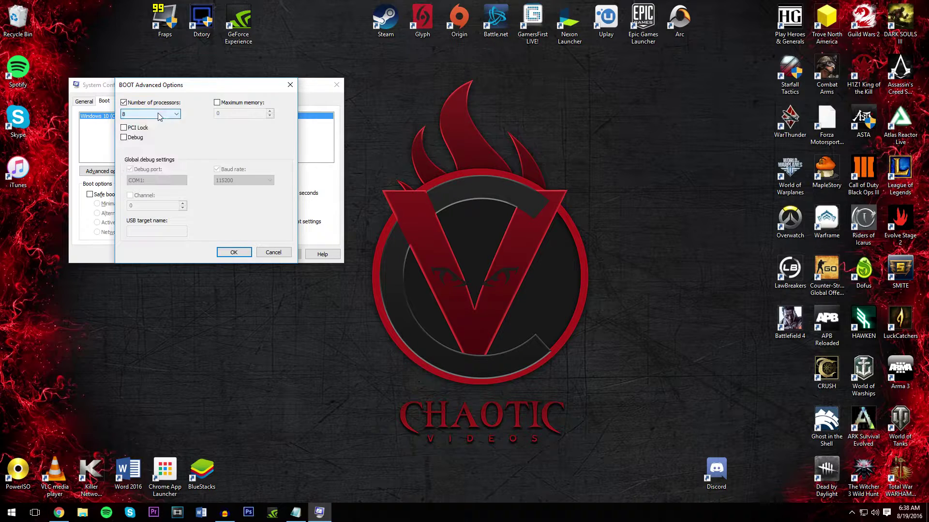
pyautogui.click(290, 87)
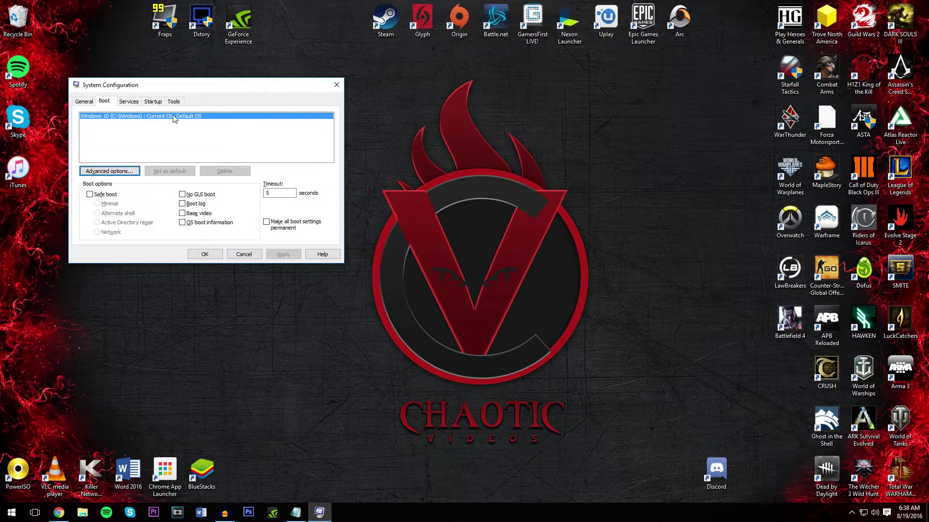
# - Show the services list and sort it by manufacturer
pyautogui.click(125, 103)
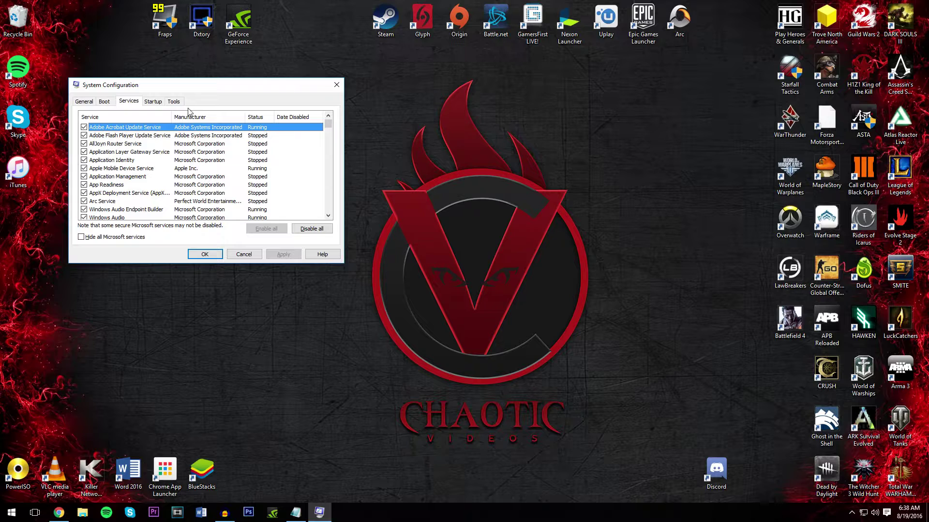
pyautogui.moveTo(328, 125); pyautogui.dragTo(329, 150)
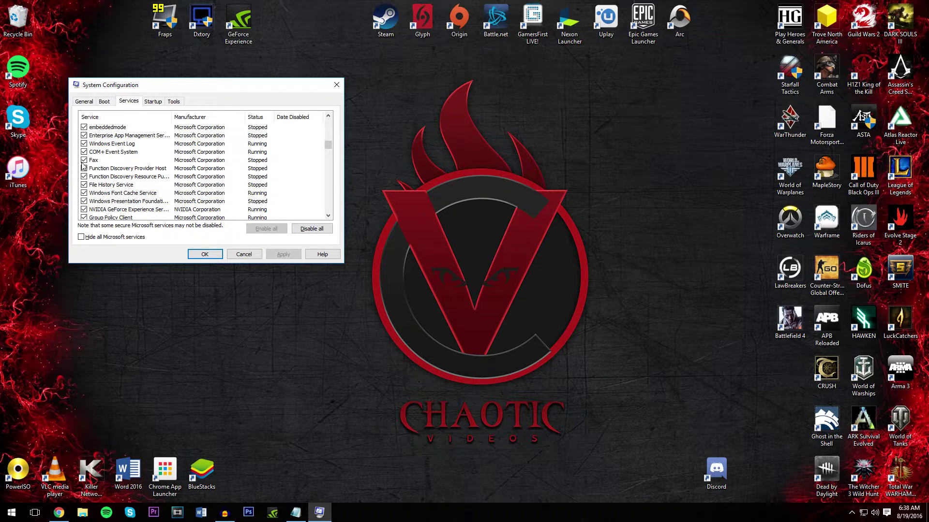
pyautogui.scroll(-1, 111, 168)
pyautogui.click(215, 116)
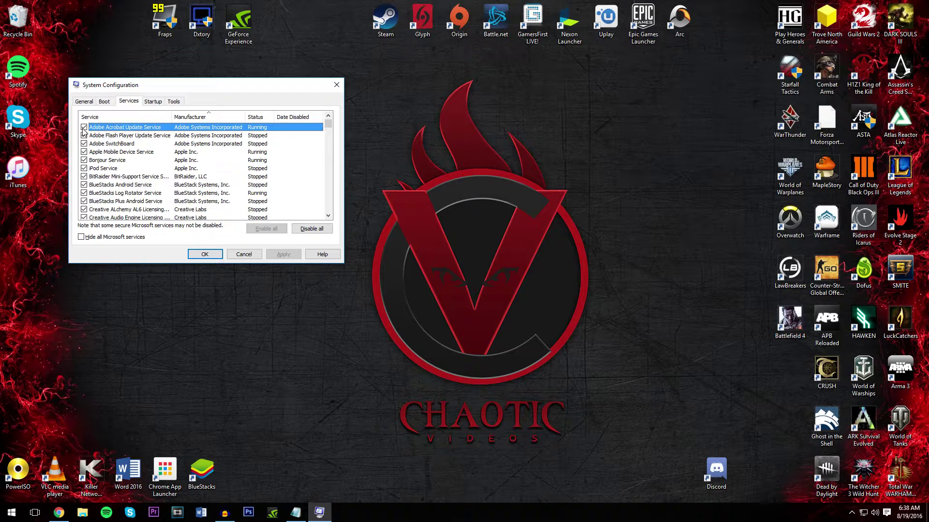
# - Toggle the Adobe Acrobat Update and BlueStacks service checkboxes off and back on
pyautogui.click(83, 127)
pyautogui.click(84, 127)
pyautogui.click(84, 127)
pyautogui.click(84, 127)
pyautogui.scroll(-1, 144, 175)
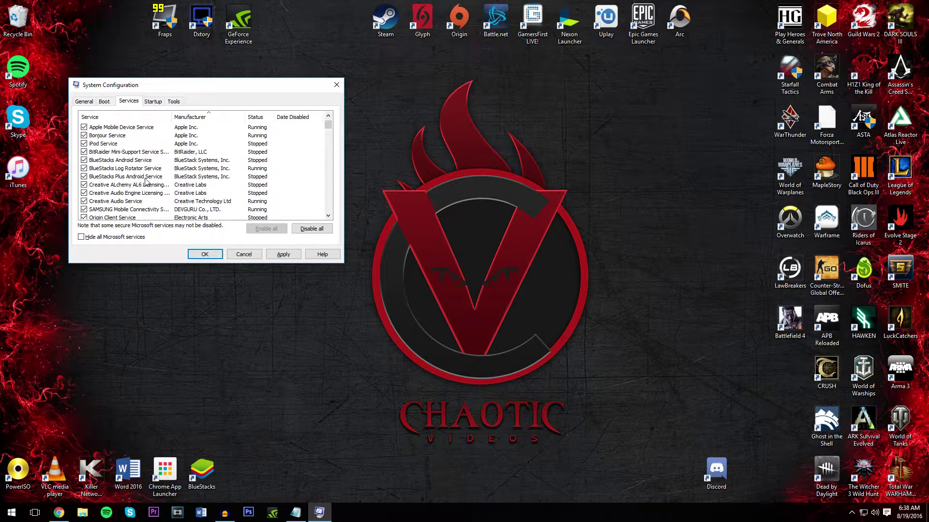
pyautogui.click(85, 160)
pyautogui.click(84, 168)
pyautogui.click(84, 177)
pyautogui.click(84, 168)
pyautogui.click(84, 161)
# - Open Task Manager's startup list, maximize it, and sort by startup impact
pyautogui.click(152, 102)
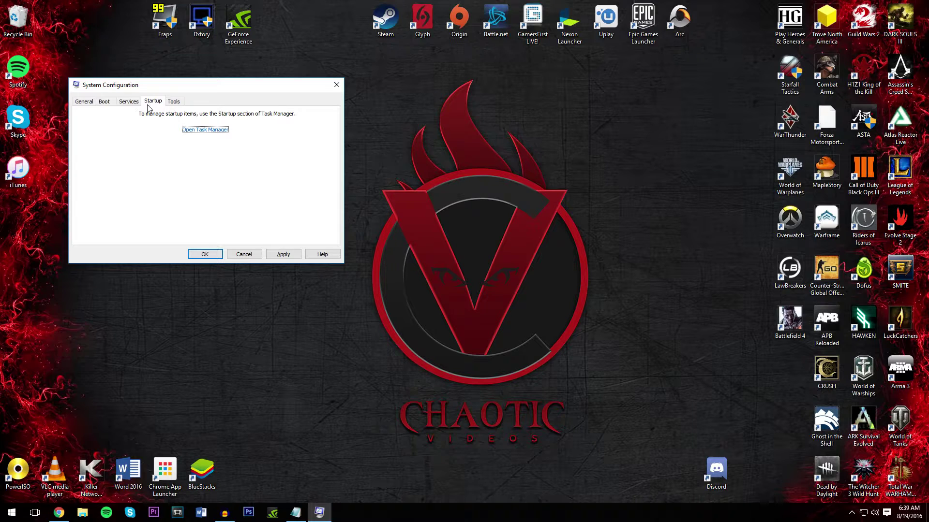
pyautogui.click(204, 132)
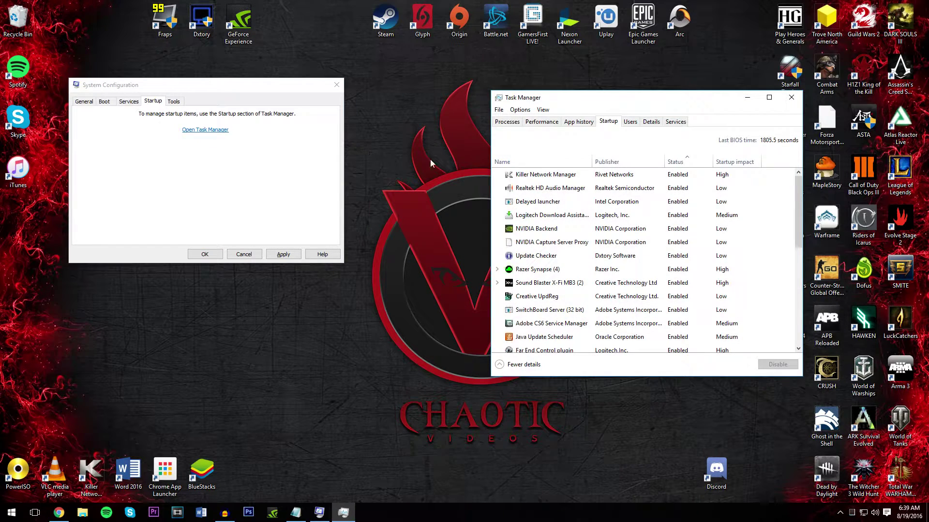
pyautogui.click(573, 188)
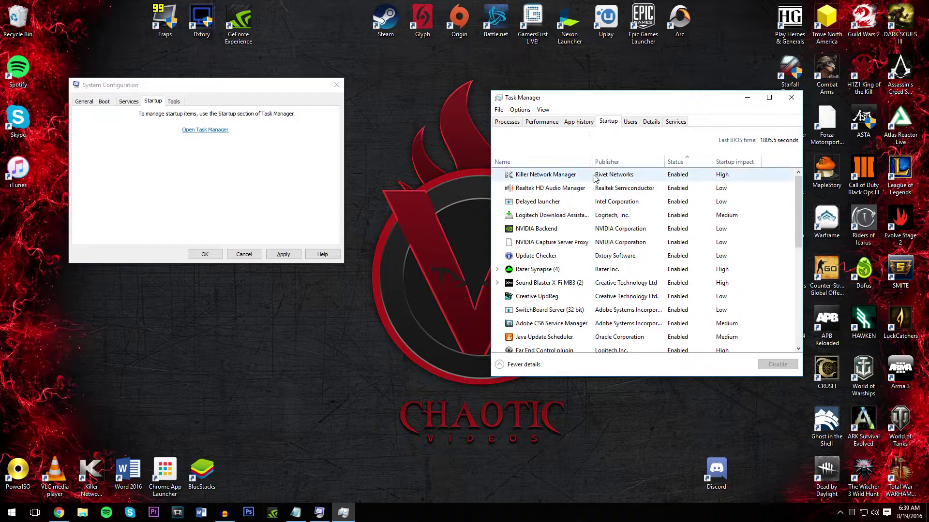
pyautogui.doubleClick(610, 100)
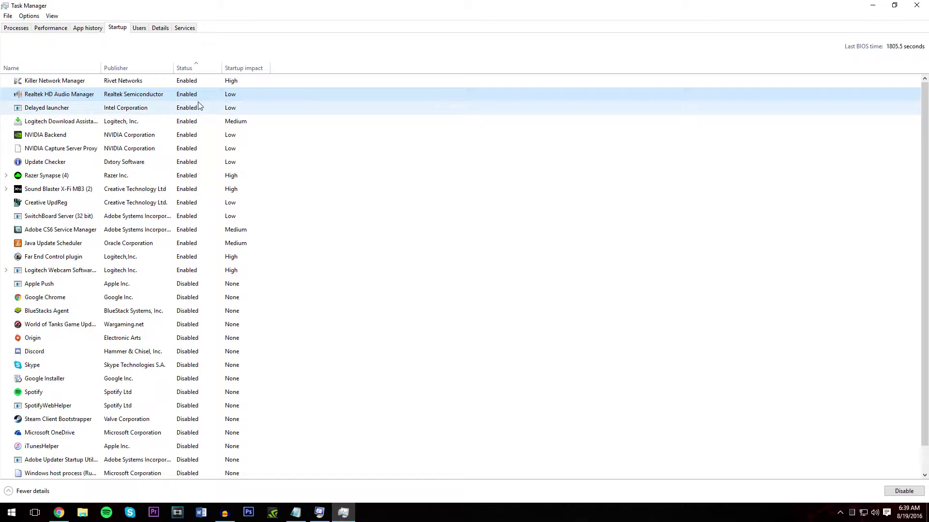
pyautogui.click(247, 68)
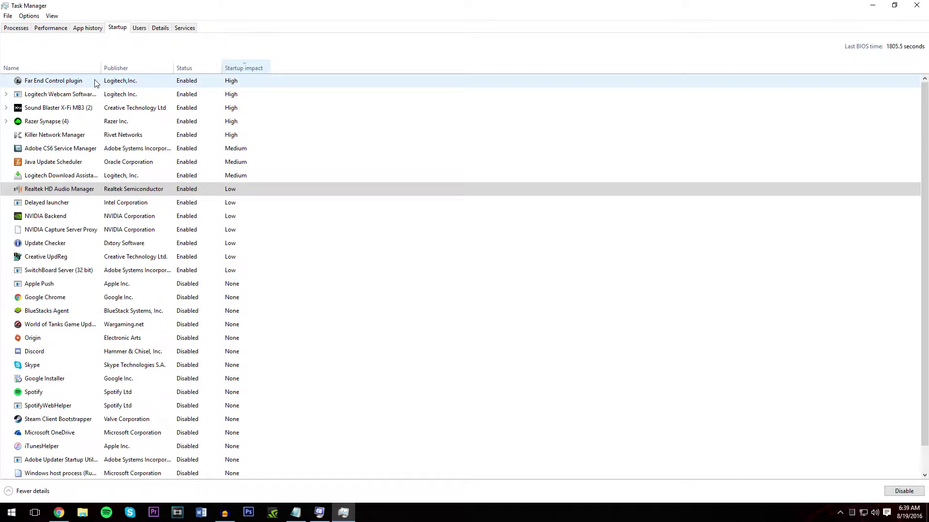
# - Disable the Far End Control plugin and Logitech webcam software at startup
pyautogui.click(37, 81)
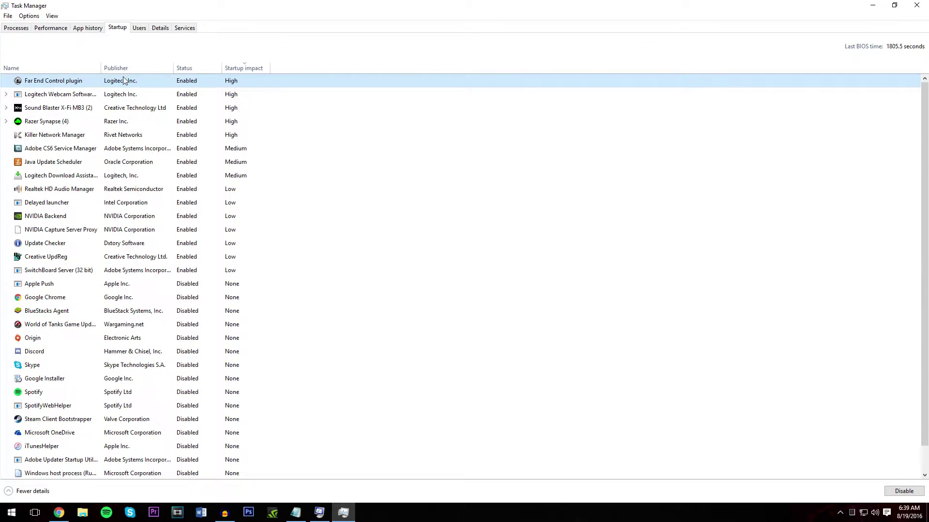
pyautogui.click(903, 491)
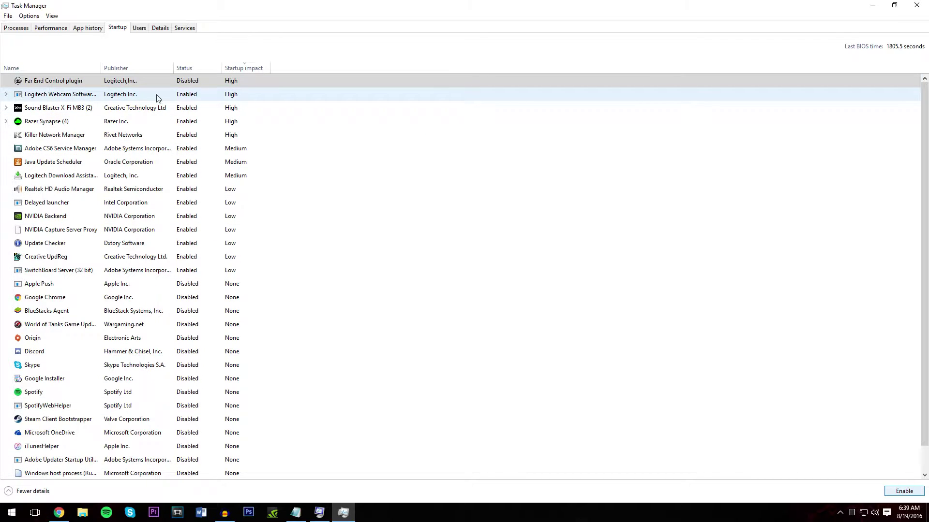
pyautogui.click(81, 98)
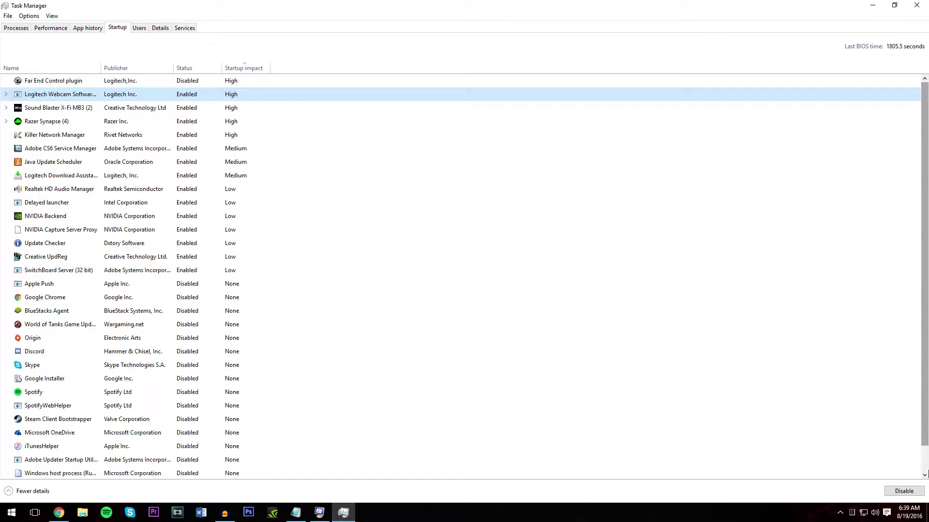
pyautogui.click(903, 491)
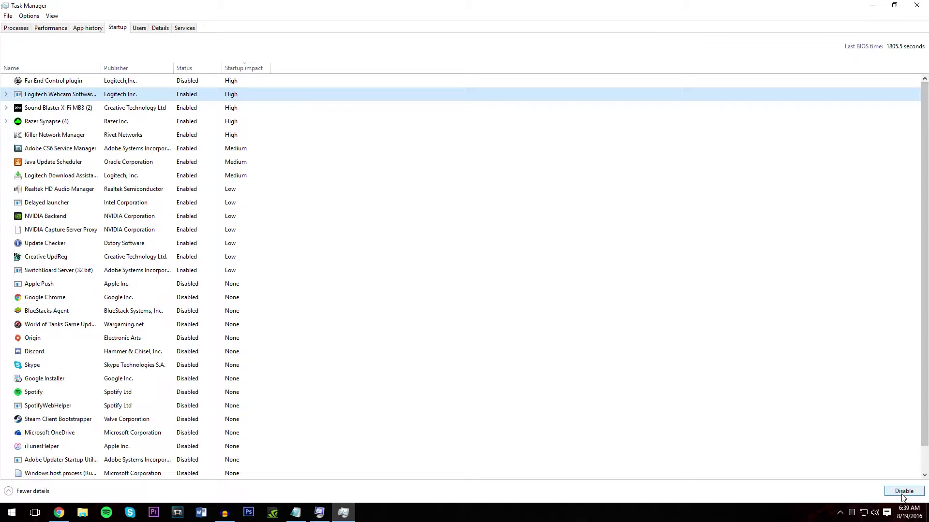
# - Review the remaining startup entries, sort them by status, and close Task Manager
pyautogui.click(65, 113)
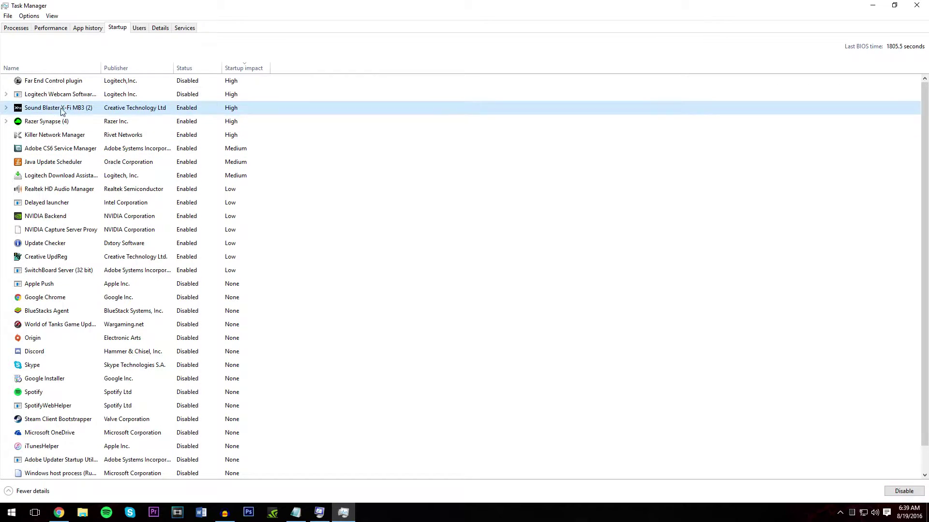
pyautogui.click(34, 125)
pyautogui.click(61, 138)
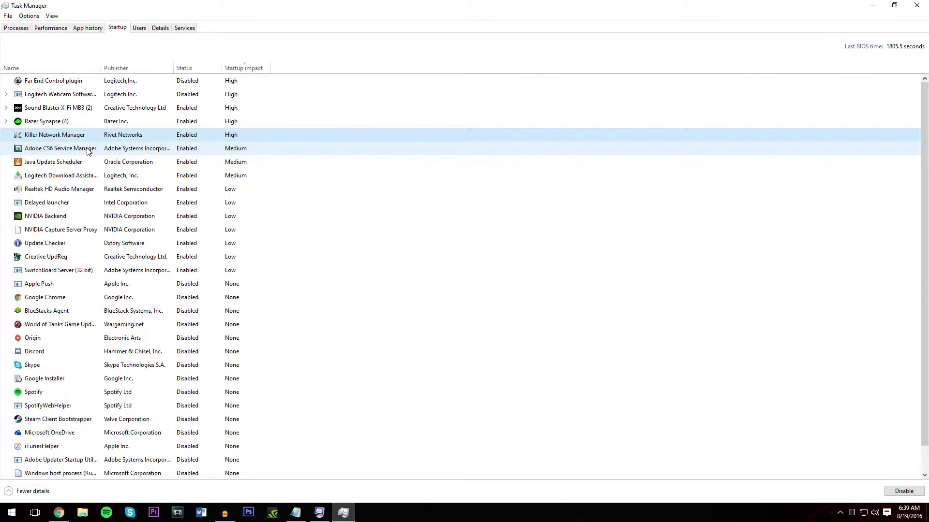
pyautogui.click(80, 150)
pyautogui.click(84, 163)
pyautogui.click(85, 176)
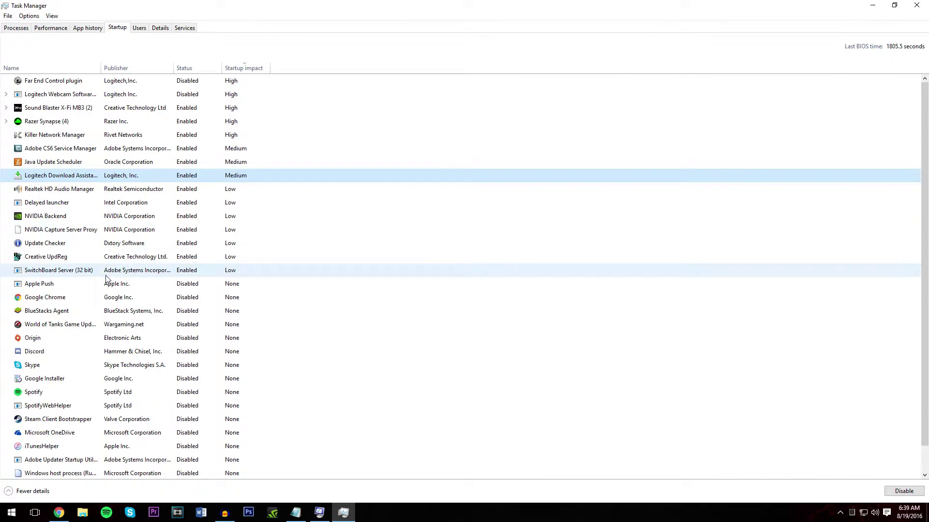
pyautogui.scroll(-1, 89, 350)
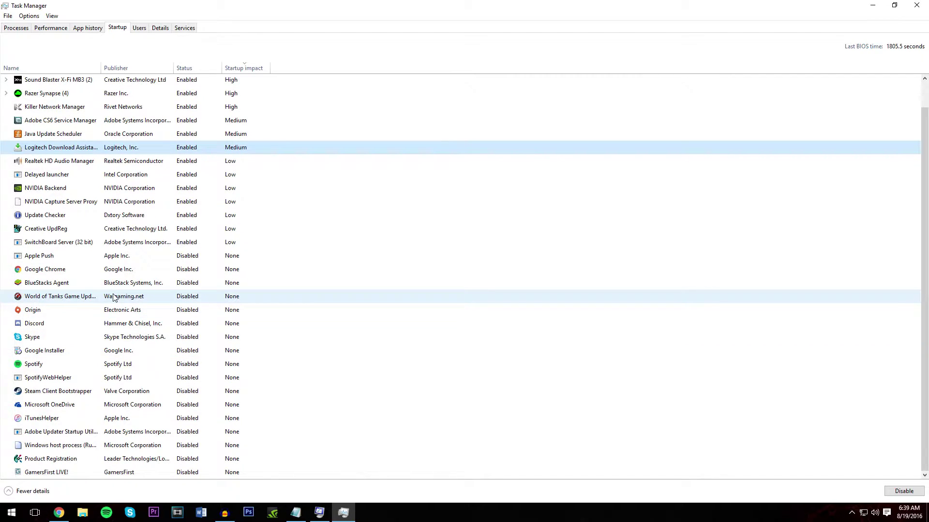
pyautogui.scroll(1, 114, 298)
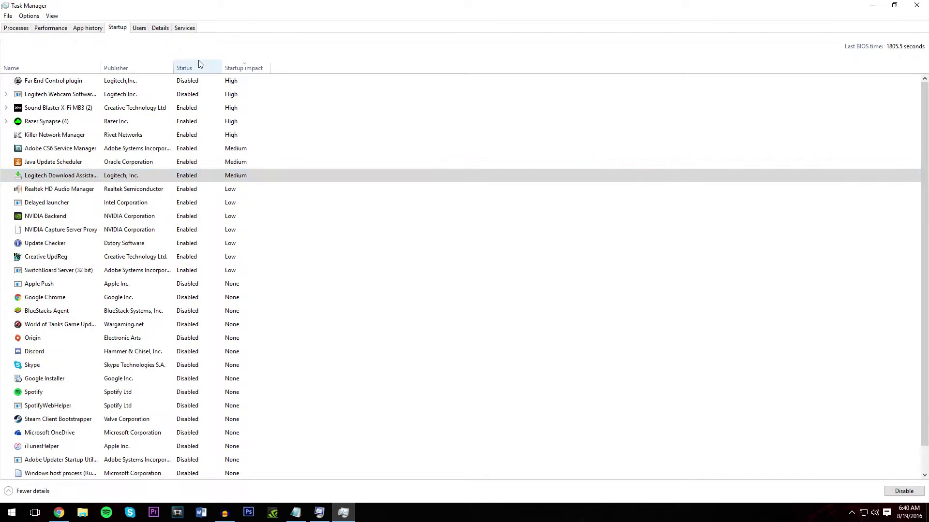
pyautogui.click(198, 65)
pyautogui.click(187, 70)
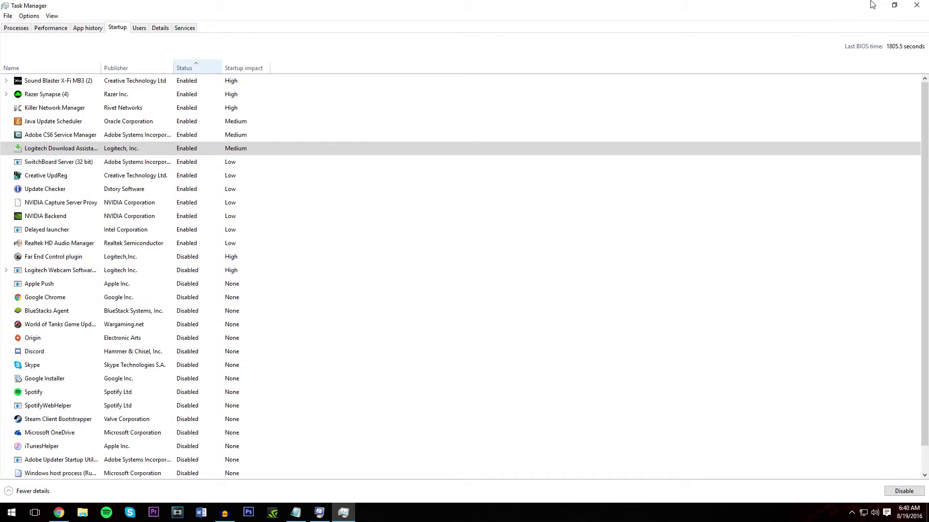
pyautogui.click(917, 8)
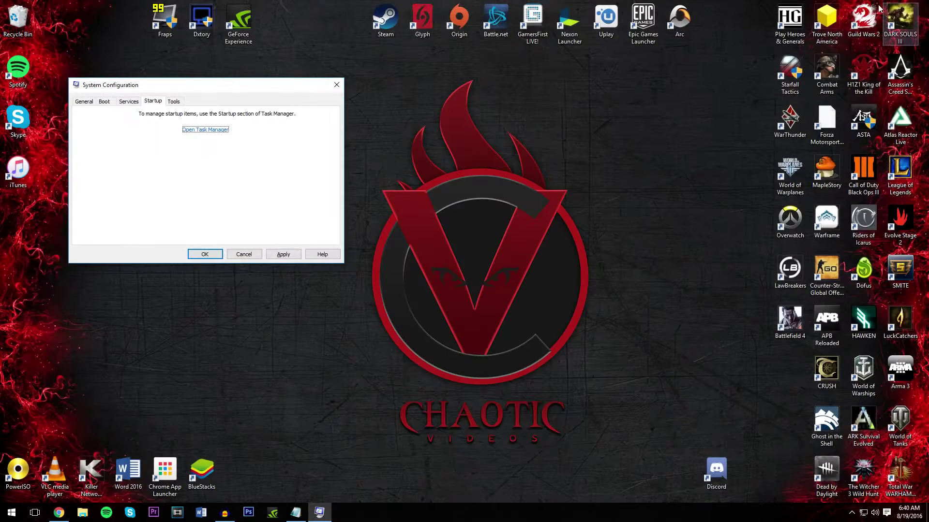
# - Lower User Account Control one notch to notify without dimming the desktop
pyautogui.click(173, 103)
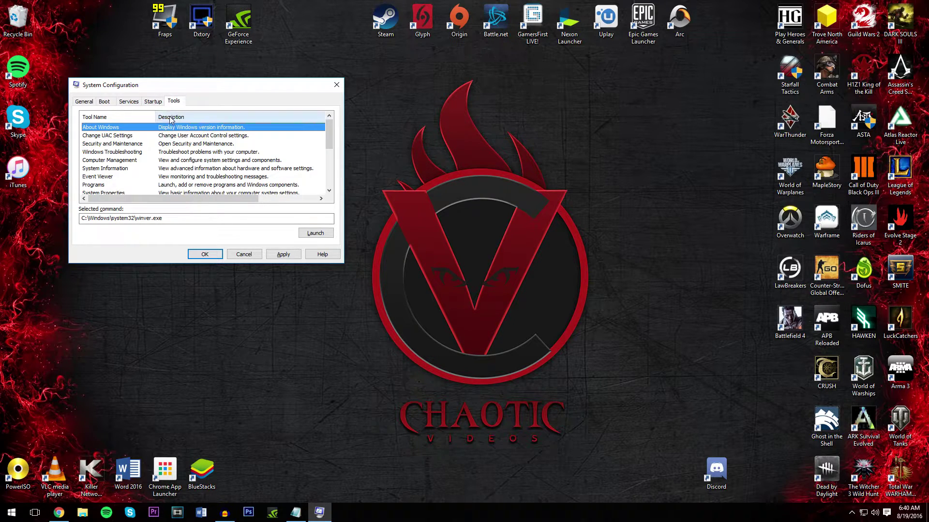
pyautogui.click(123, 136)
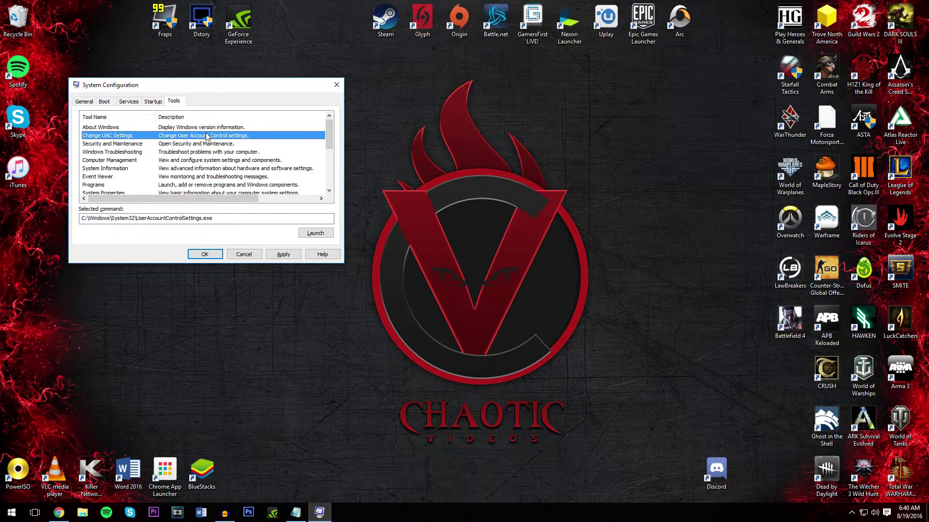
pyautogui.click(320, 237)
pyautogui.moveTo(380, 126); pyautogui.dragTo(137, 59)
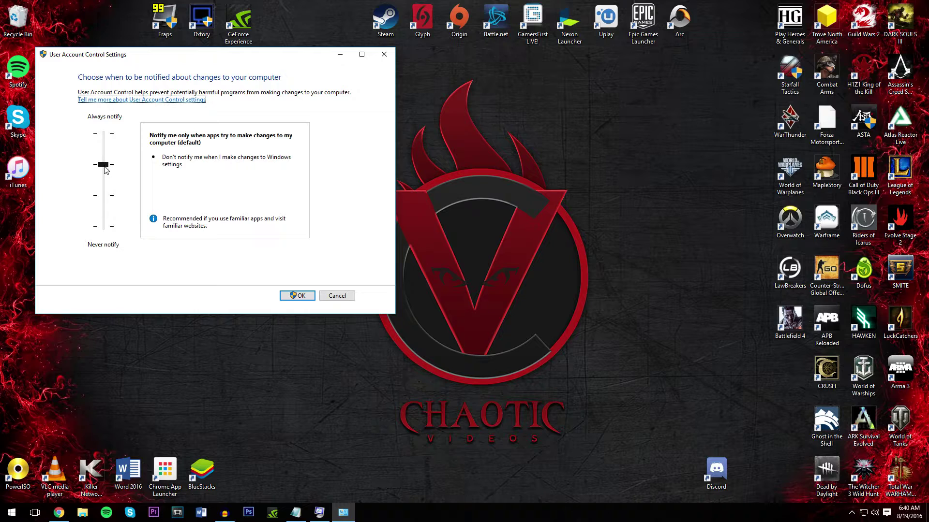
pyautogui.moveTo(104, 166); pyautogui.dragTo(100, 186)
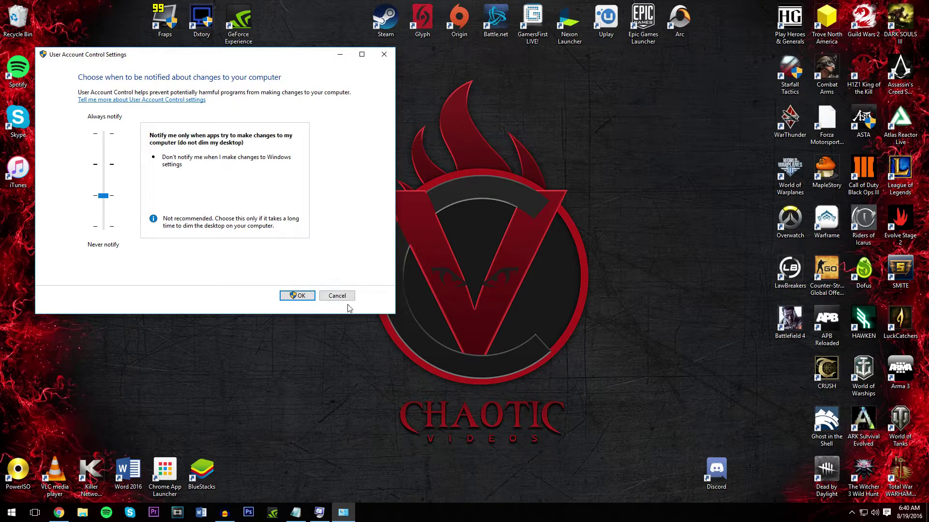
pyautogui.click(312, 297)
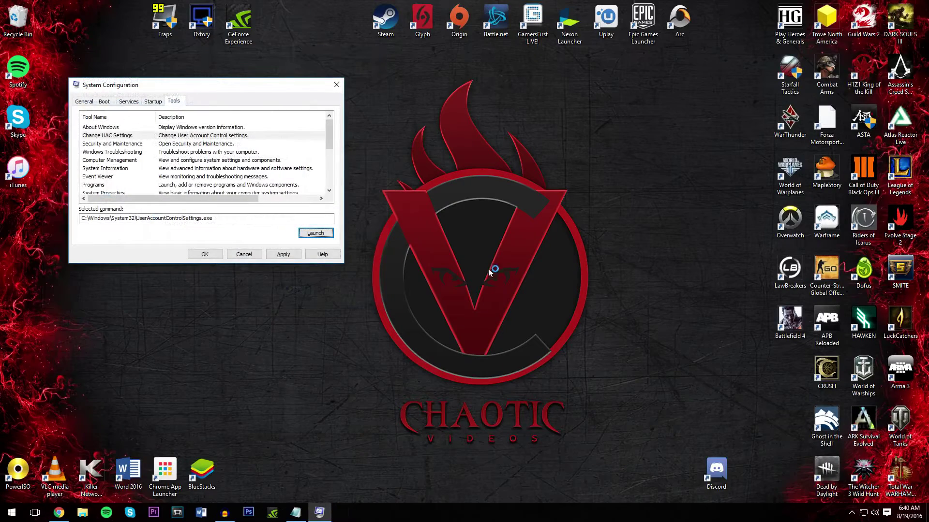
# - Close System Configuration with OK and exit without restarting
pyautogui.click(283, 255)
pyautogui.click(205, 254)
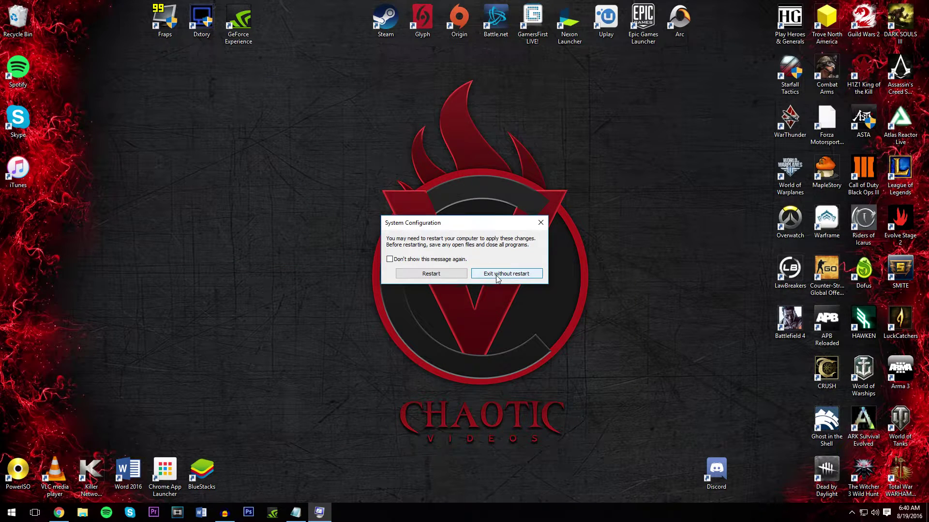
pyautogui.click(497, 277)
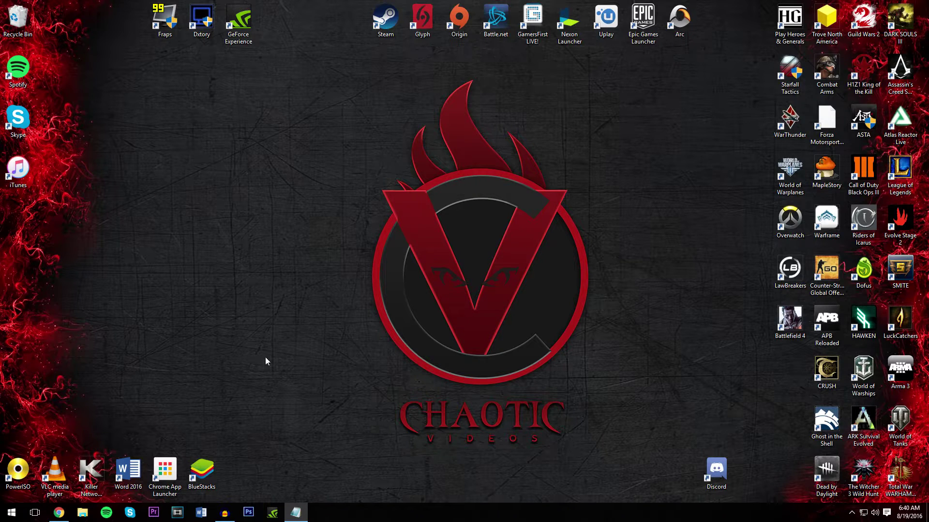
# - Open Display settings by searching 'Dispay s' in the Start menu
pyautogui.click(12, 516)
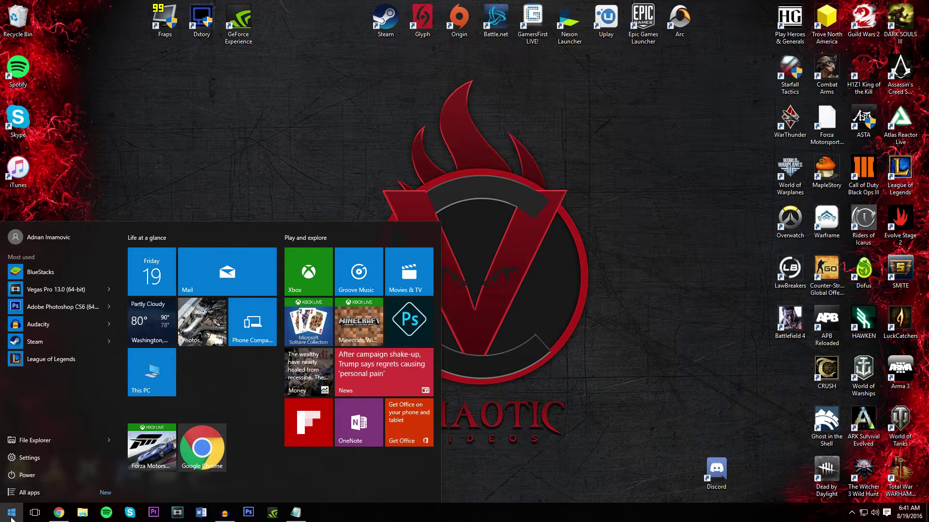
pyautogui.write('Dispay')
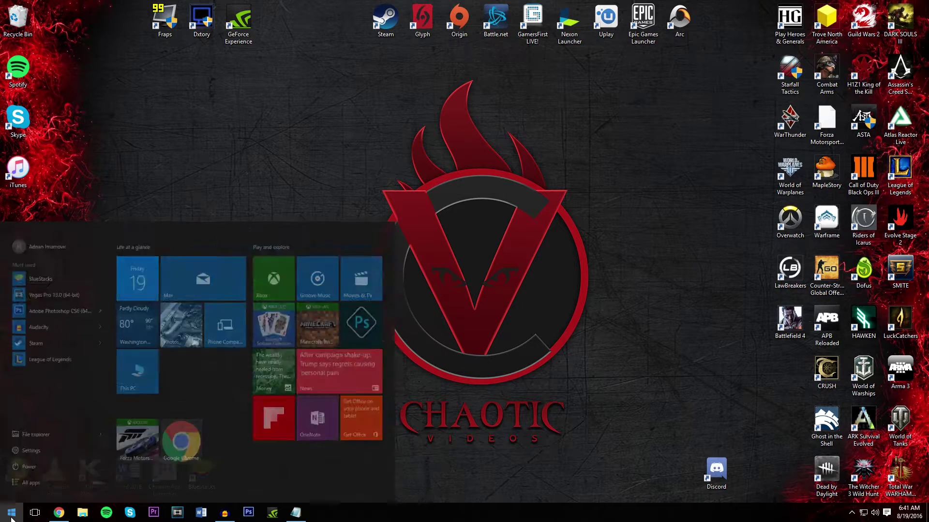
pyautogui.write(' s')
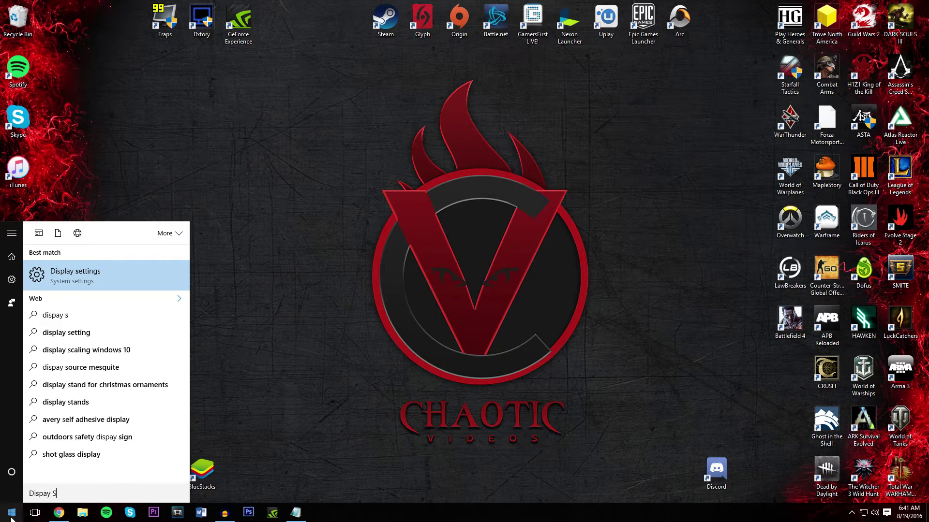
pyautogui.click(87, 274)
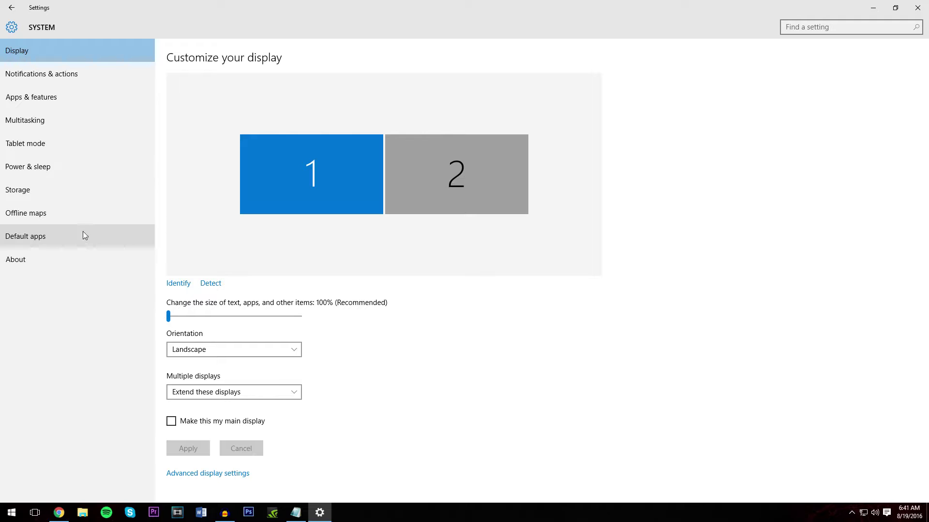
# - Review app notifications, toggling µTorrent off and back on, then open Apps & features
pyautogui.click(64, 83)
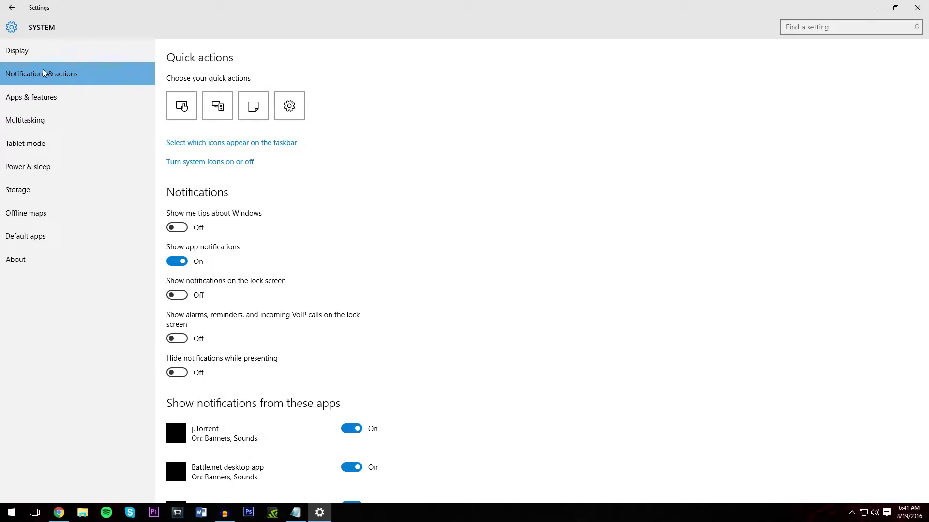
pyautogui.scroll(-4, 215, 267)
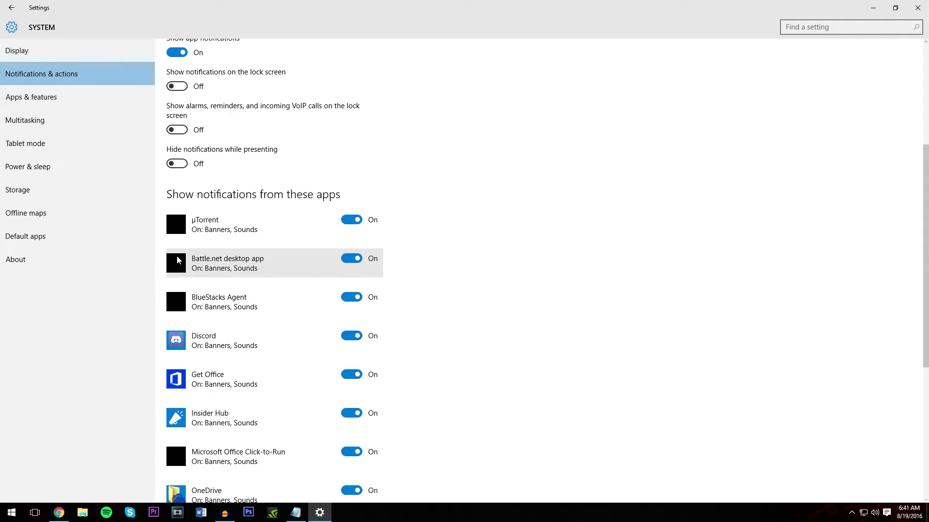
pyautogui.scroll(-1, 241, 228)
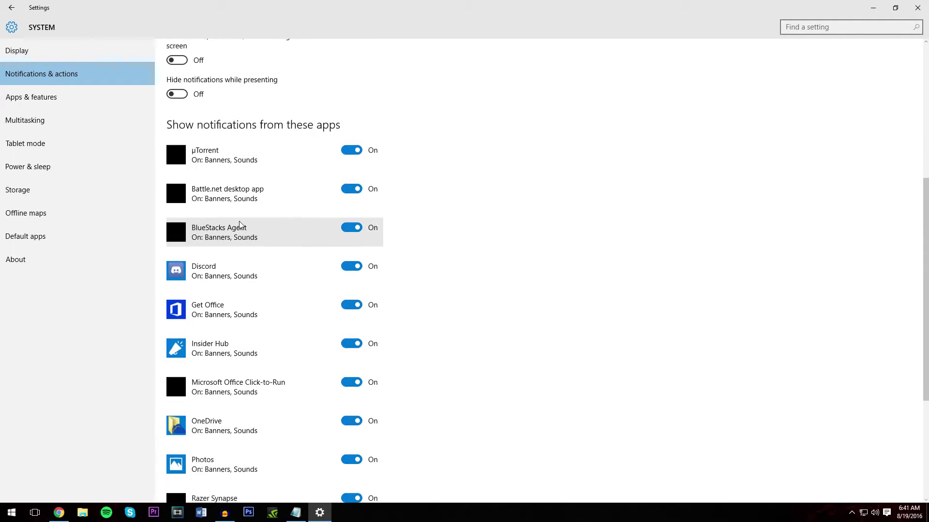
pyautogui.click(370, 148)
pyautogui.click(370, 148)
pyautogui.scroll(4, 229, 215)
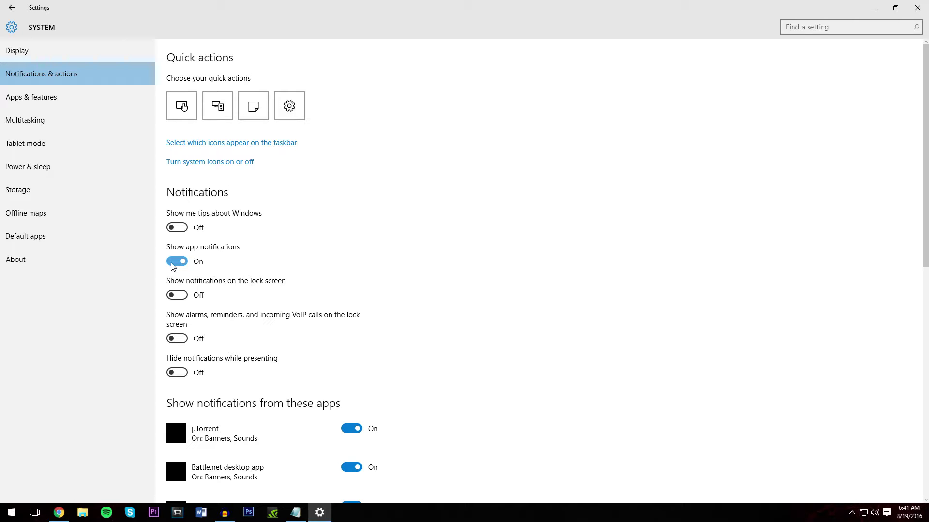
pyautogui.scroll(-3, 174, 266)
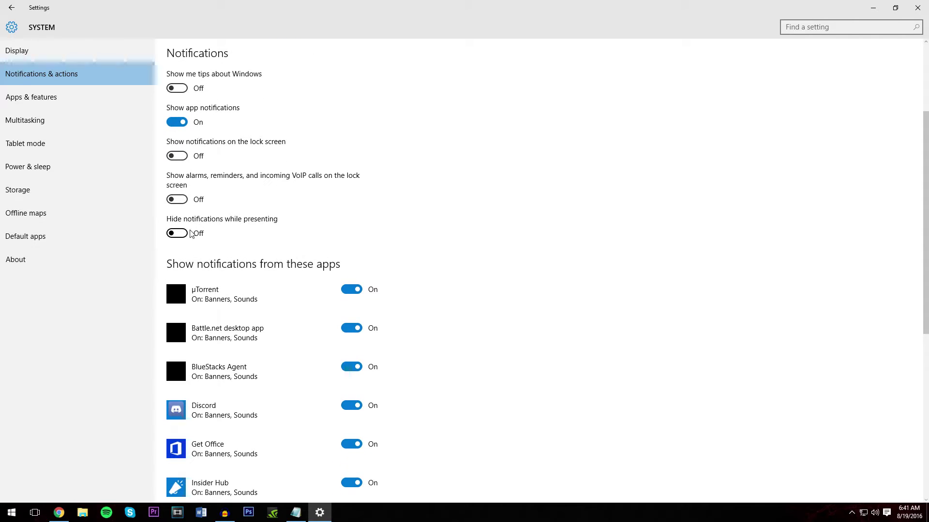
pyautogui.click(67, 100)
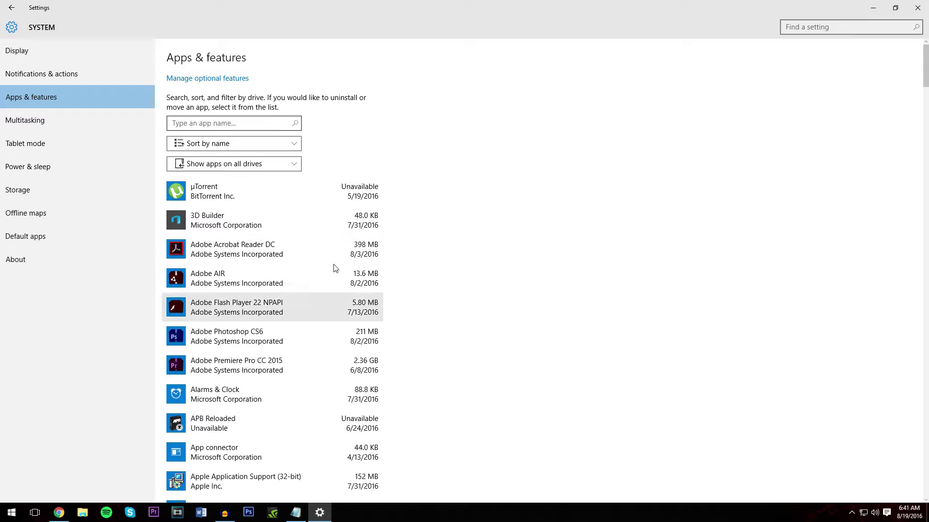
# - Browse the installed apps, expanding Adobe Photoshop CS6 and APB Reloaded
pyautogui.scroll(-2, 281, 248)
pyautogui.scroll(-1, 281, 248)
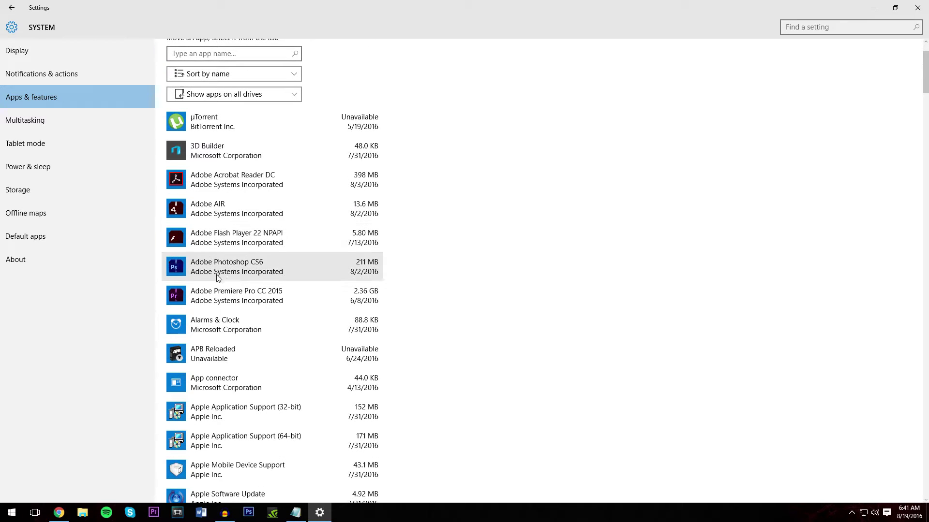
pyautogui.click(242, 271)
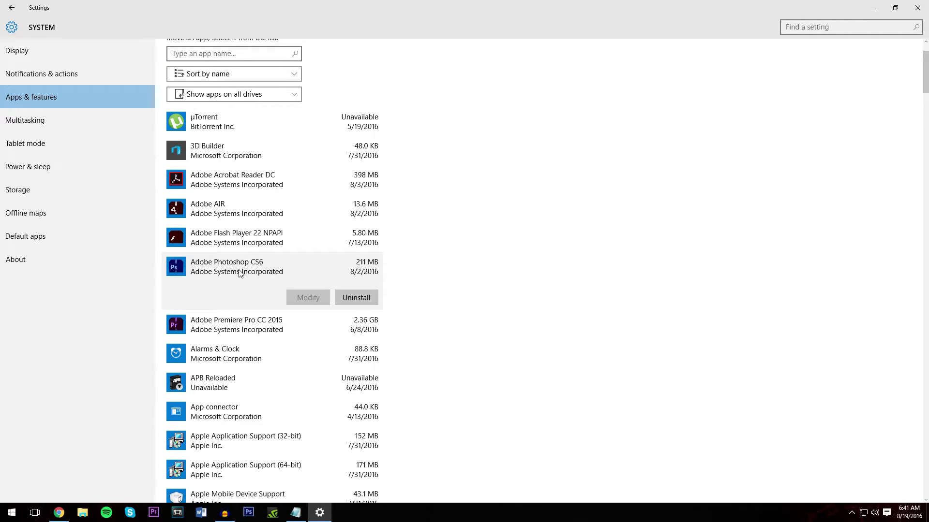
pyautogui.scroll(-5, 240, 274)
pyautogui.click(210, 240)
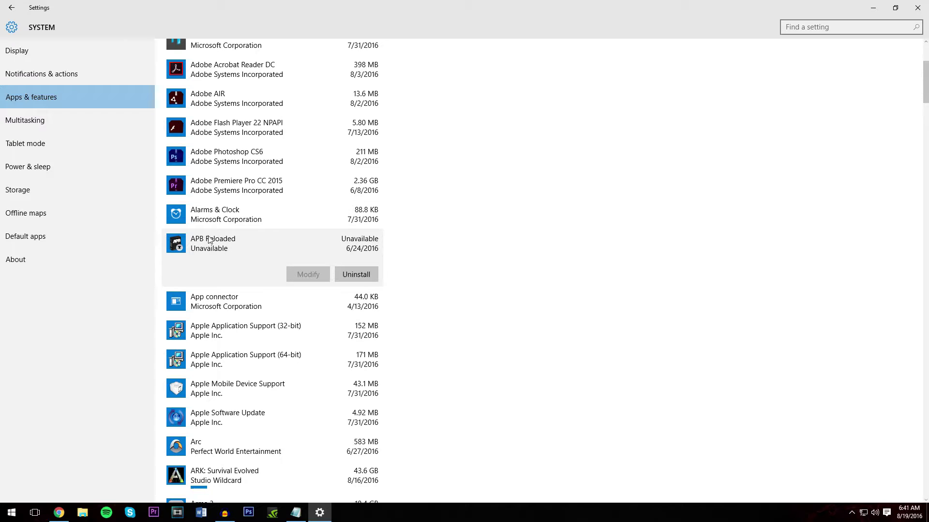
pyautogui.scroll(-8, 229, 243)
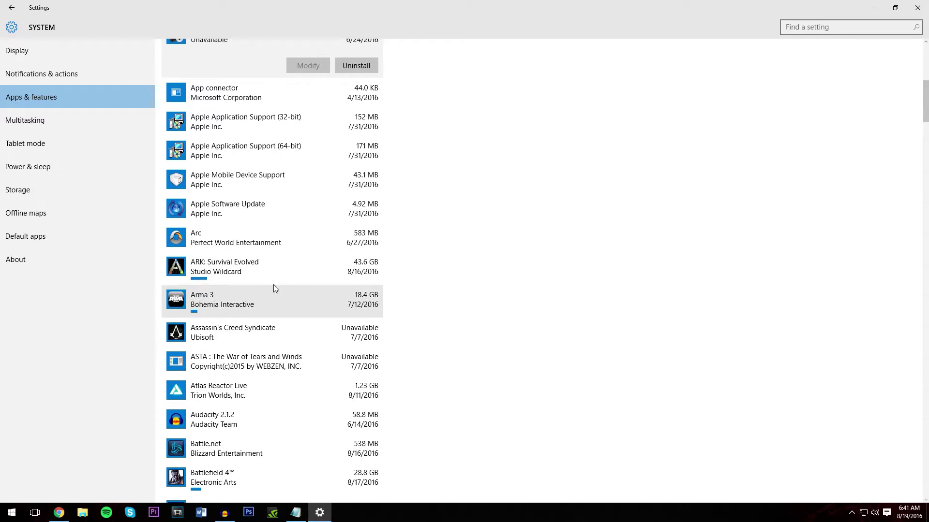
# - View the Multitasking page, then the Tablet mode page
pyautogui.scroll(10, 250, 340)
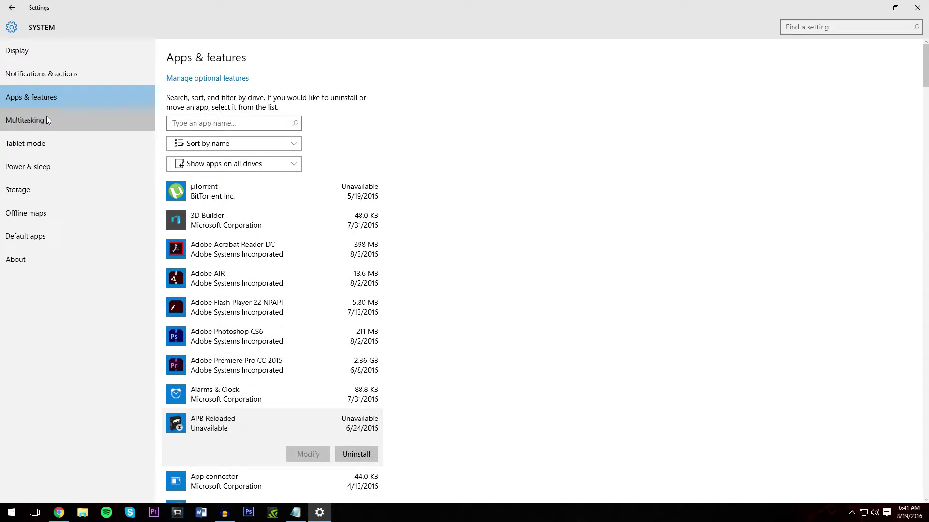
pyautogui.click(46, 120)
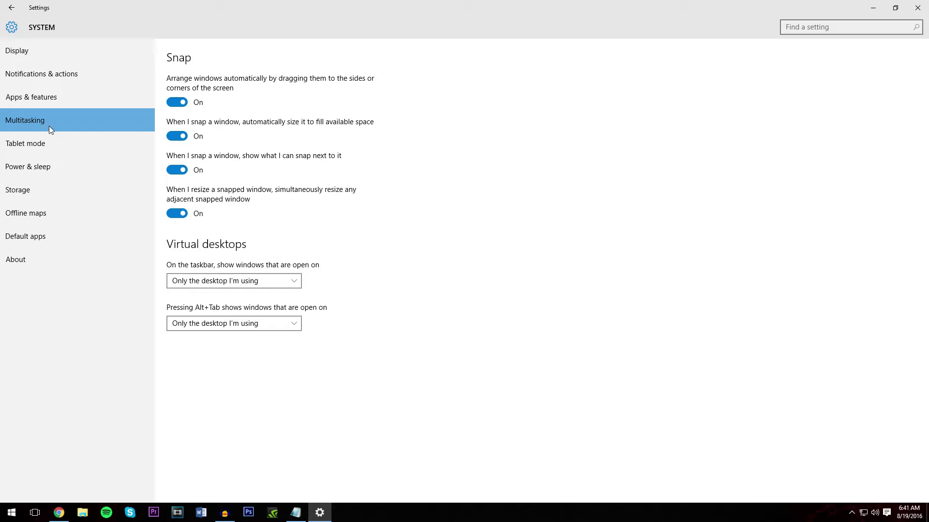
pyautogui.click(70, 144)
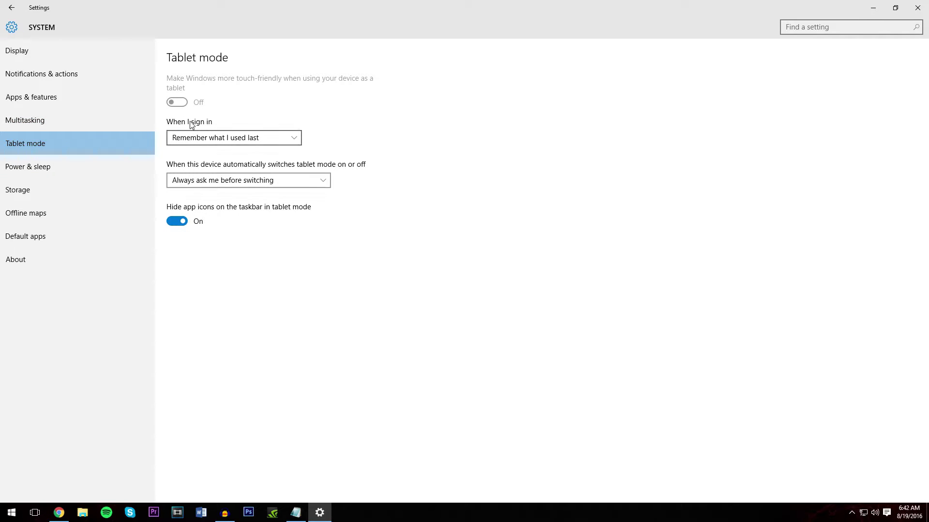
# - Stop hiding taskbar app icons in tablet mode and set the plugged-in screen timeout to Never
pyautogui.click(180, 223)
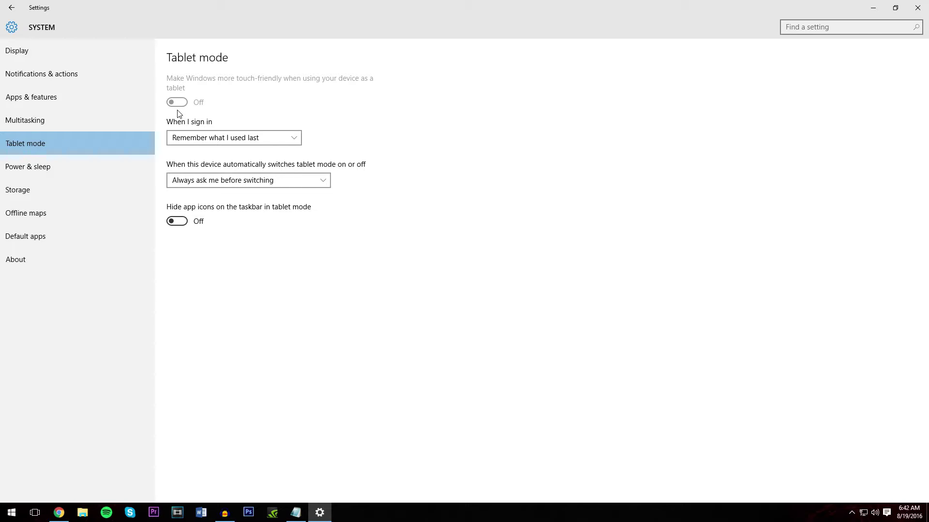
pyautogui.click(93, 167)
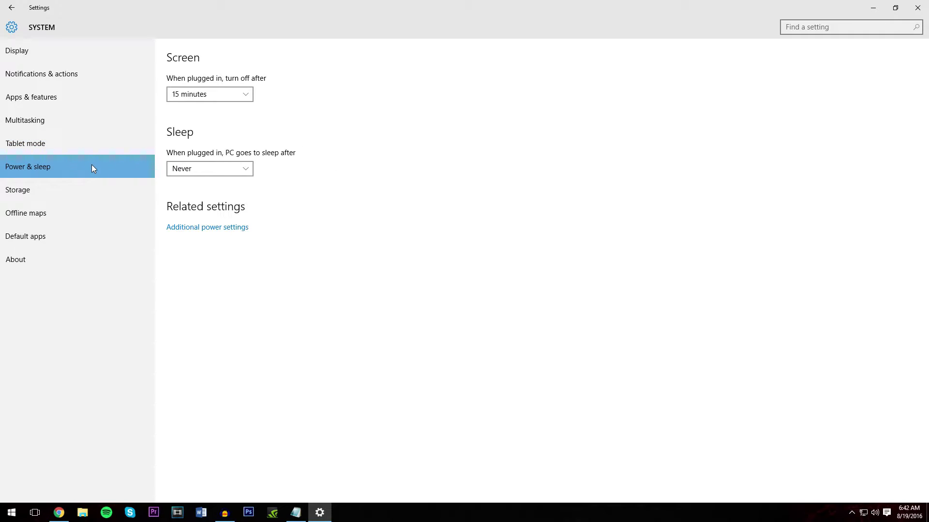
pyautogui.click(219, 94)
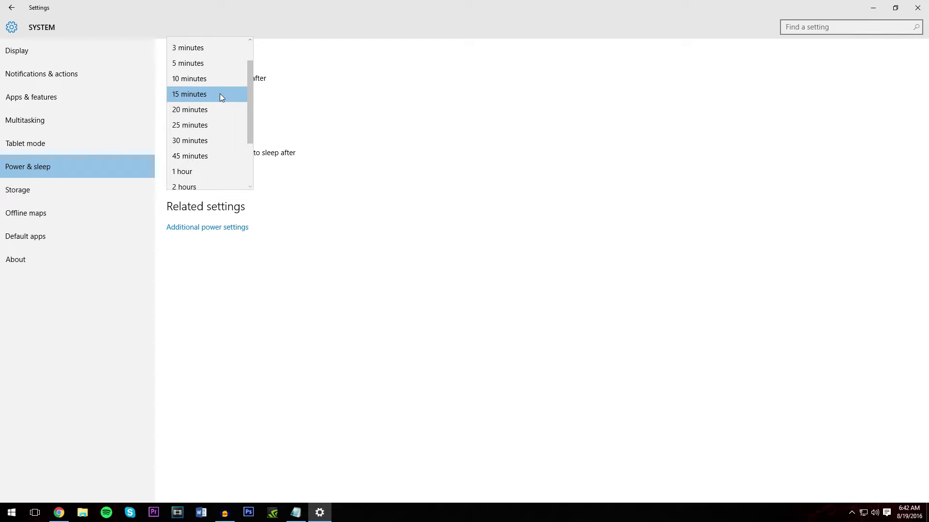
pyautogui.scroll(-3, 198, 179)
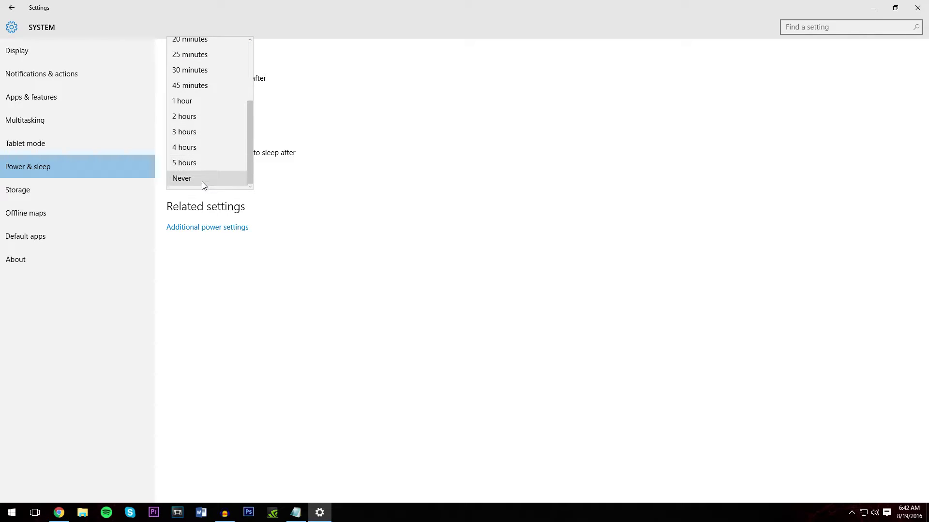
pyautogui.click(196, 177)
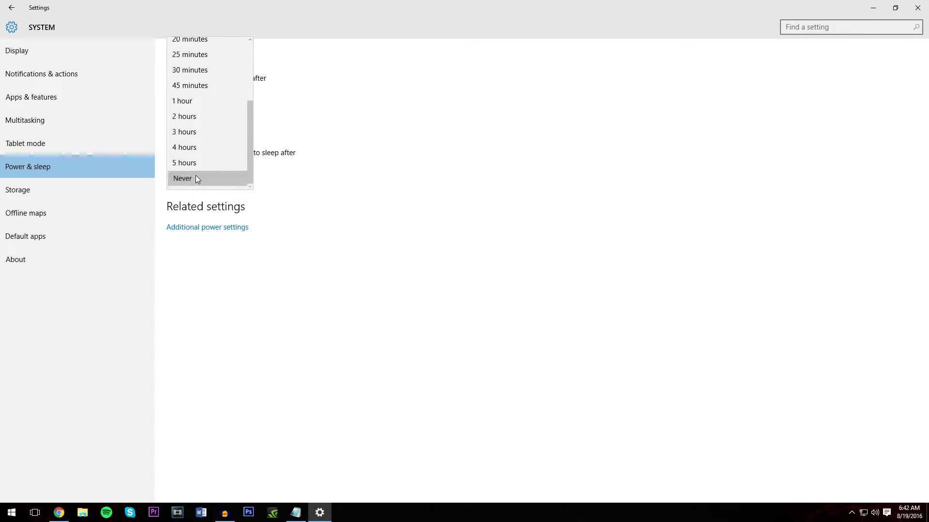
# - Look over the Storage, Offline maps, Default apps and About pages, then close Settings
pyautogui.click(70, 192)
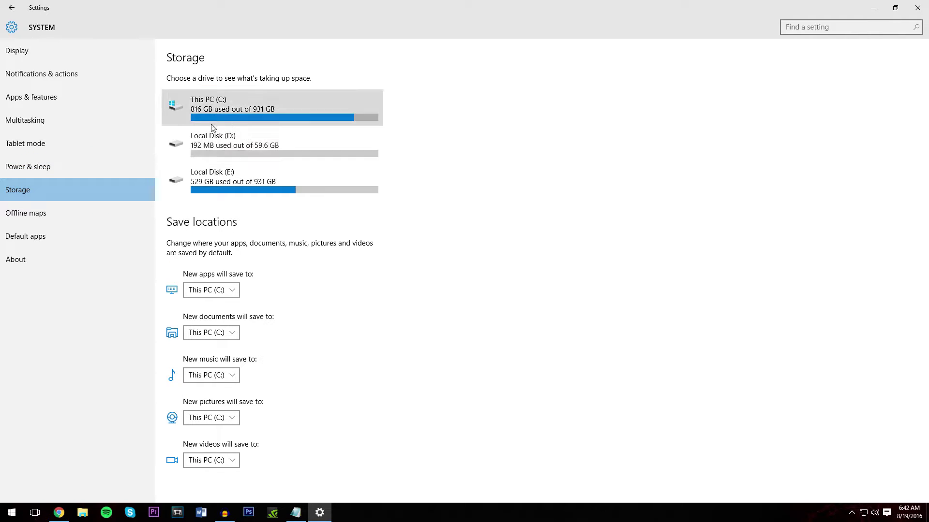
pyautogui.click(81, 216)
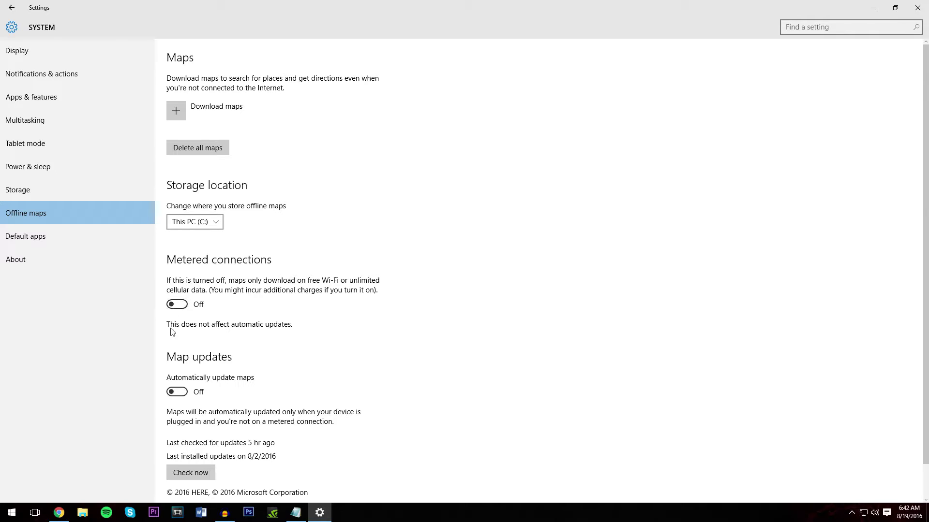
pyautogui.click(73, 244)
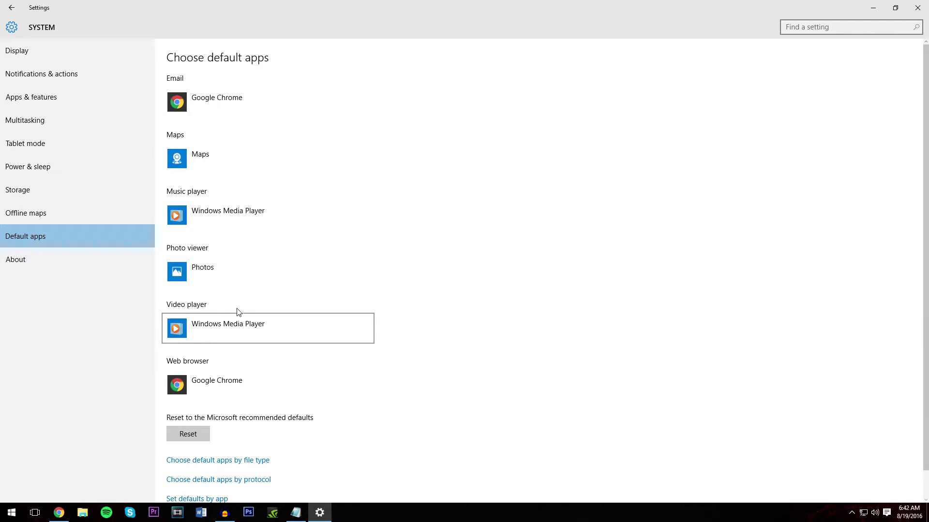
pyautogui.click(63, 260)
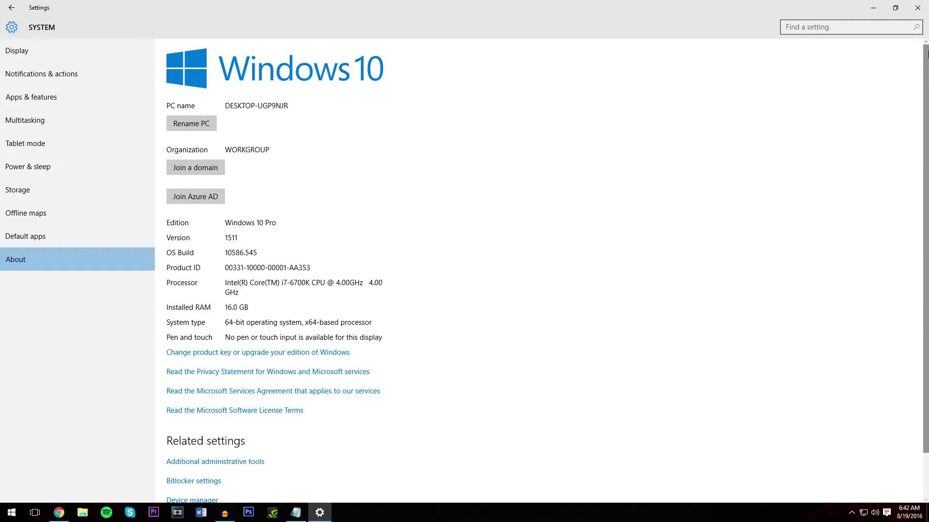
pyautogui.click(919, 11)
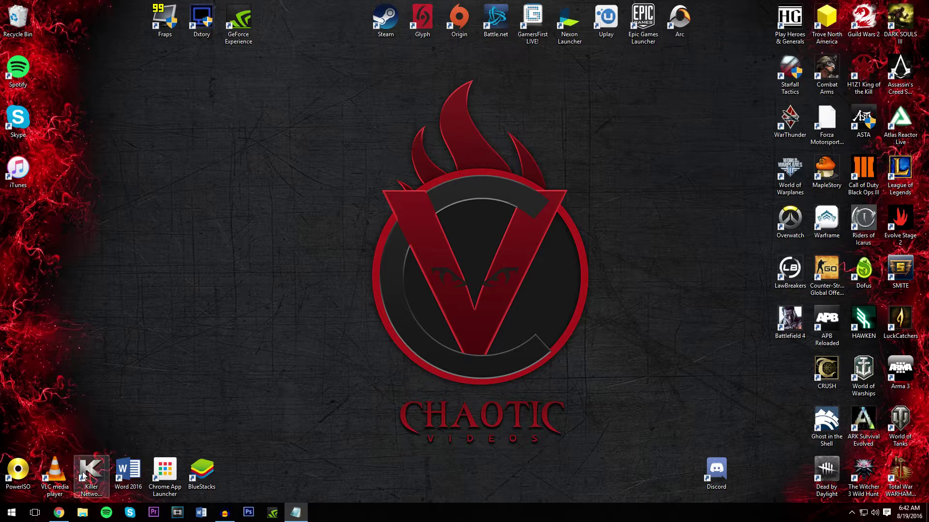
pyautogui.click(11, 513)
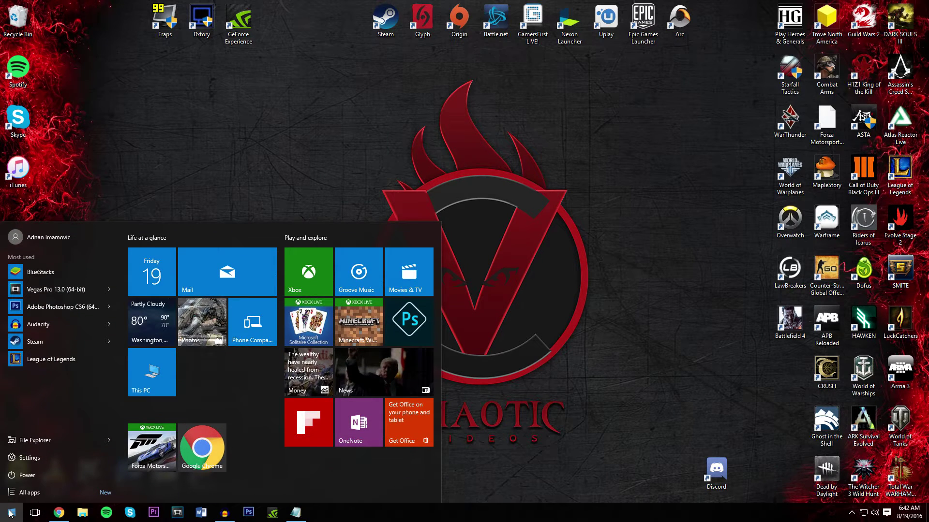
pyautogui.write('Power Man')
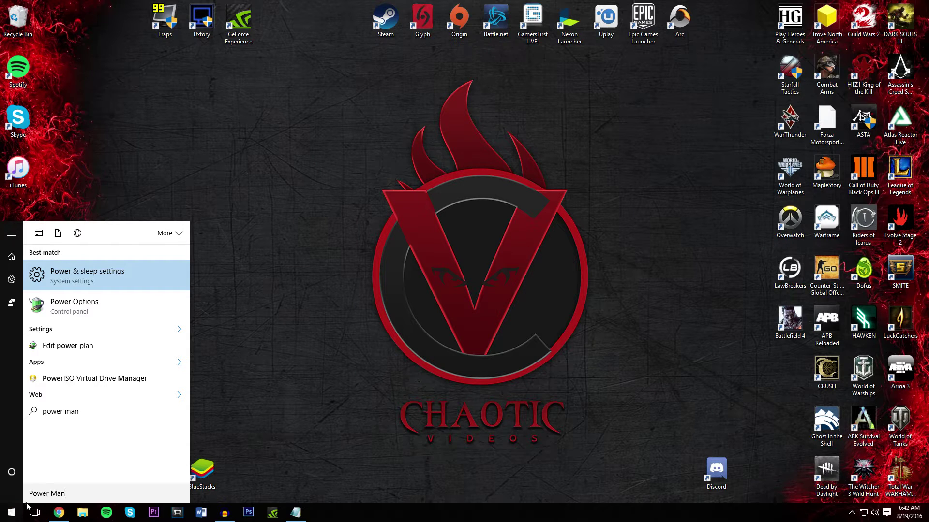
pyautogui.click(135, 304)
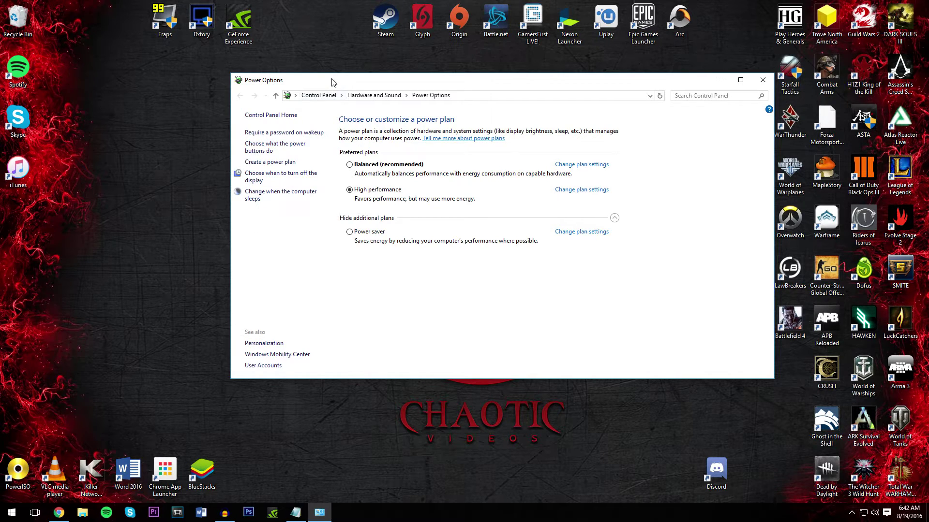
pyautogui.moveTo(333, 82); pyautogui.dragTo(191, 80)
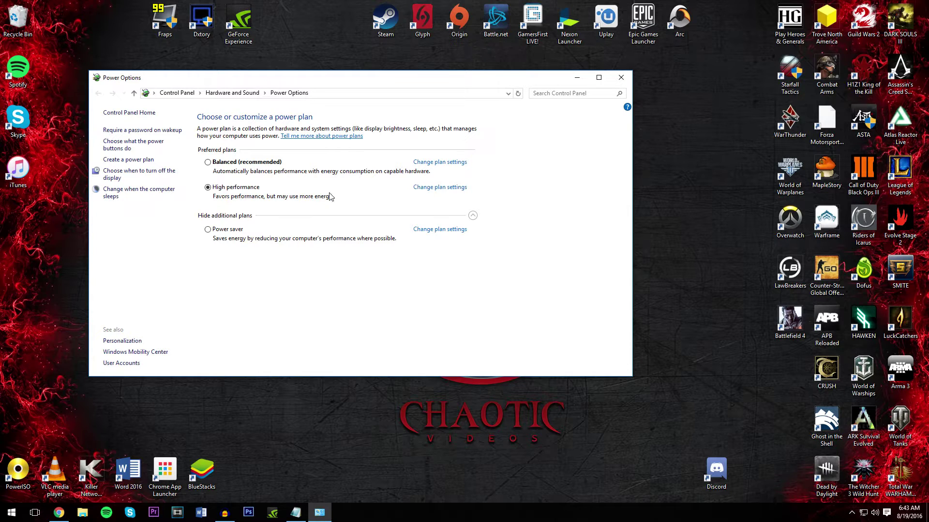
pyautogui.click(623, 78)
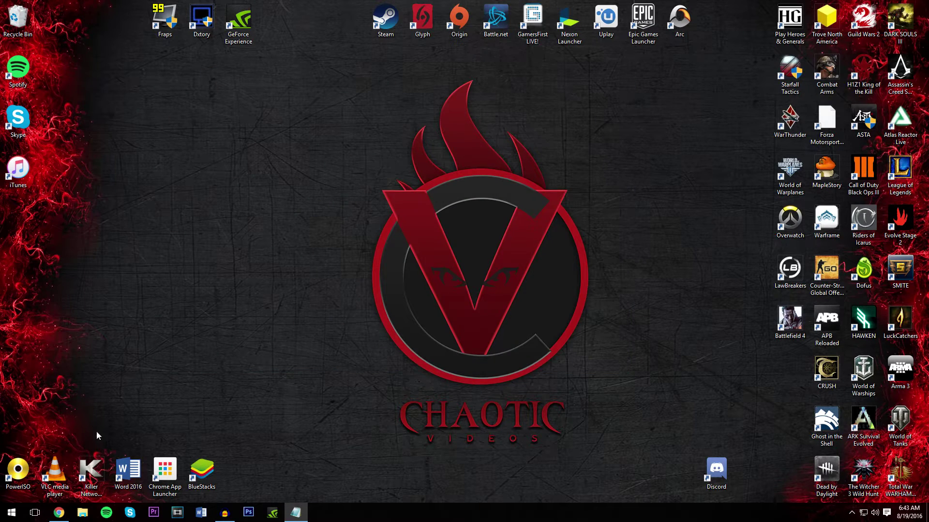
# - Open Performance Options for visual effects via the This PC tile's Properties
pyautogui.click(15, 512)
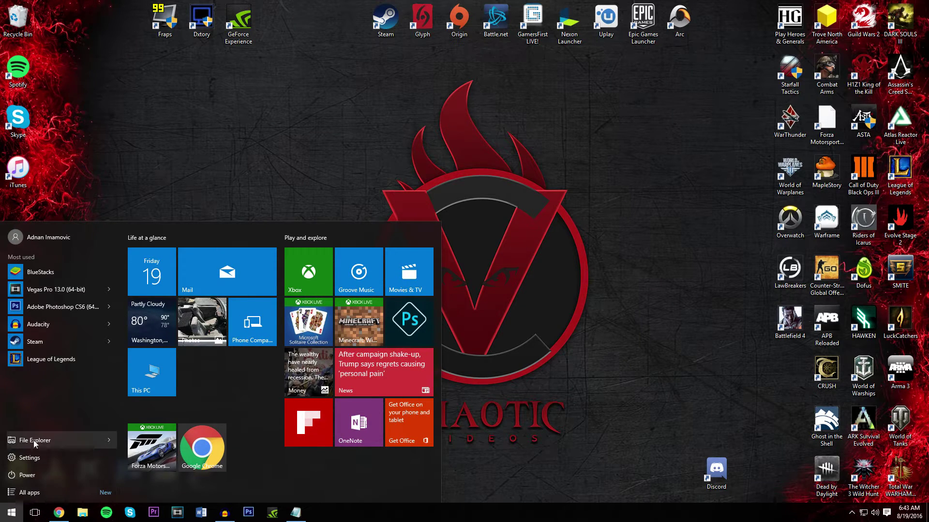
pyautogui.rightClick(148, 382)
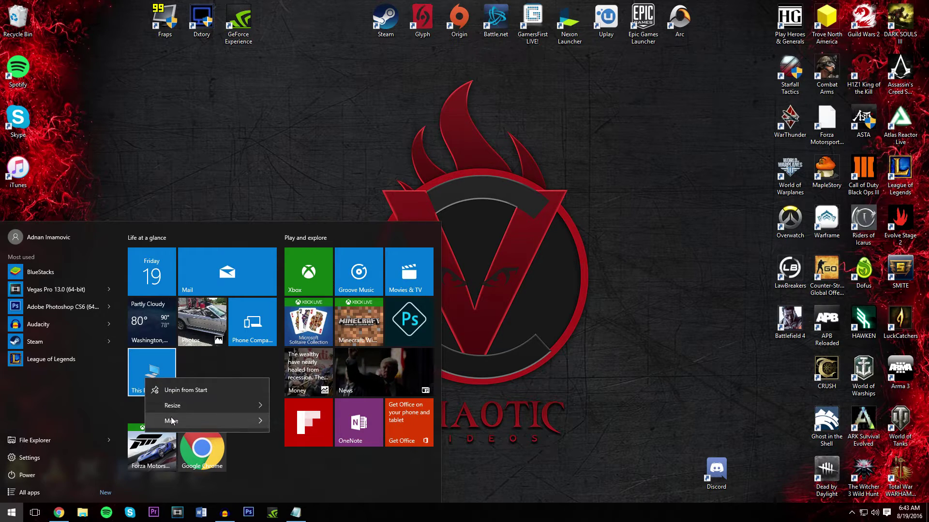
pyautogui.moveTo(242, 420)
pyautogui.click(302, 441)
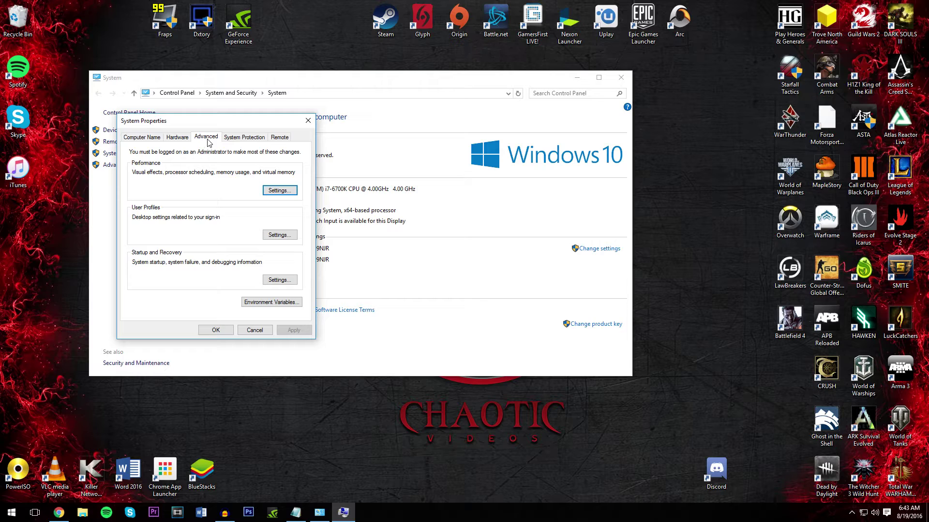
pyautogui.click(287, 193)
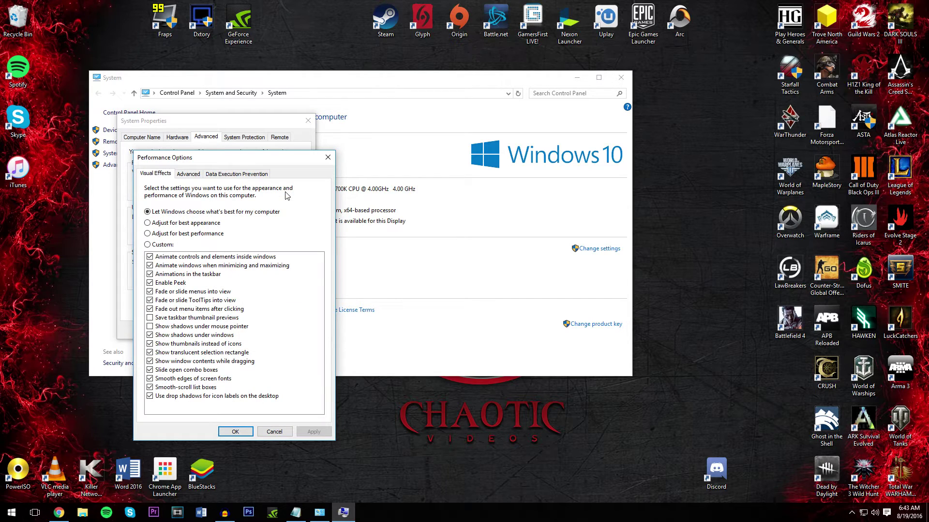
# - Switch visual effects to Adjust for best performance and apply it
pyautogui.click(172, 223)
pyautogui.moveTo(220, 155); pyautogui.dragTo(204, 101)
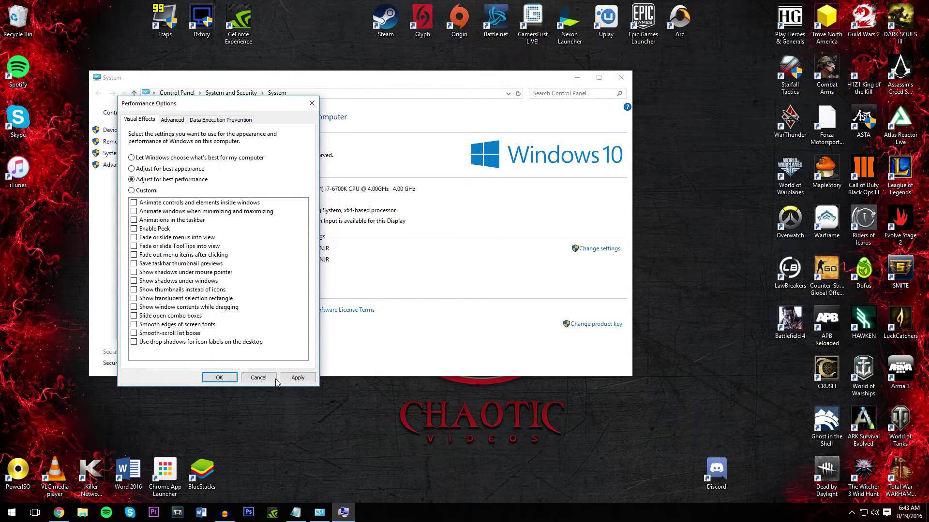
pyautogui.click(292, 377)
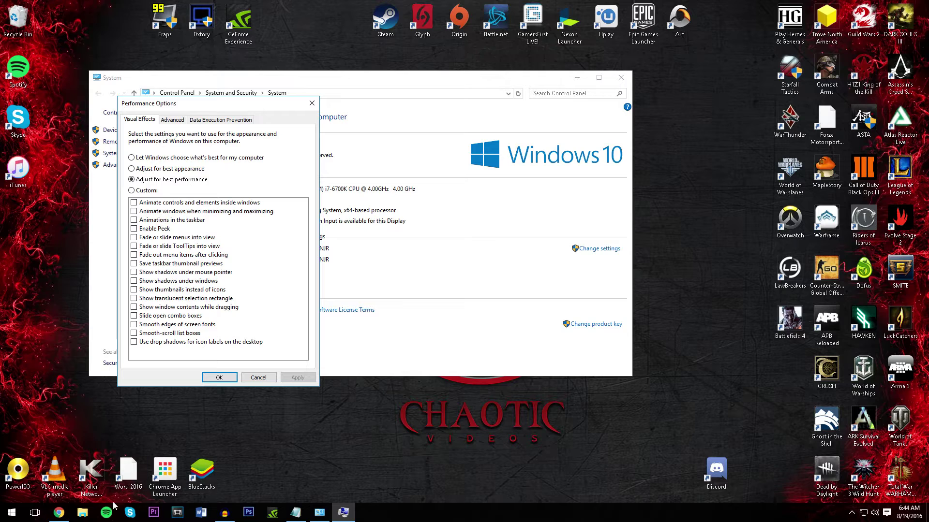
# - Restore 'Let Windows choose what's best' for visual effects and confirm with OK
pyautogui.click(11, 512)
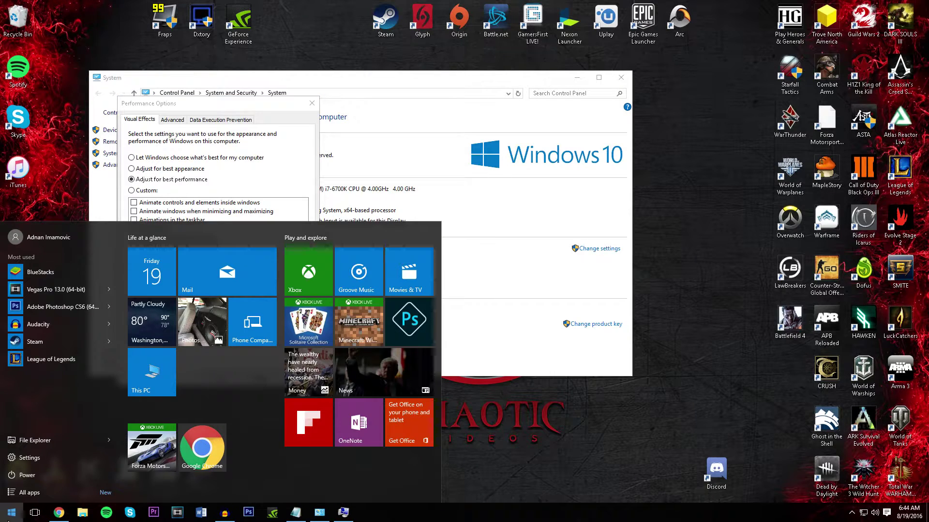
pyautogui.click(11, 512)
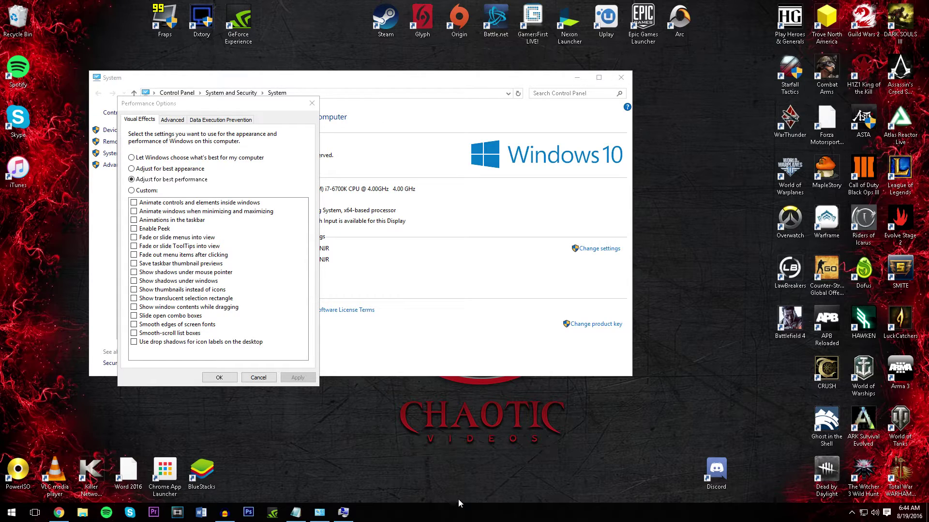
pyautogui.moveTo(335, 518)
pyautogui.click(165, 159)
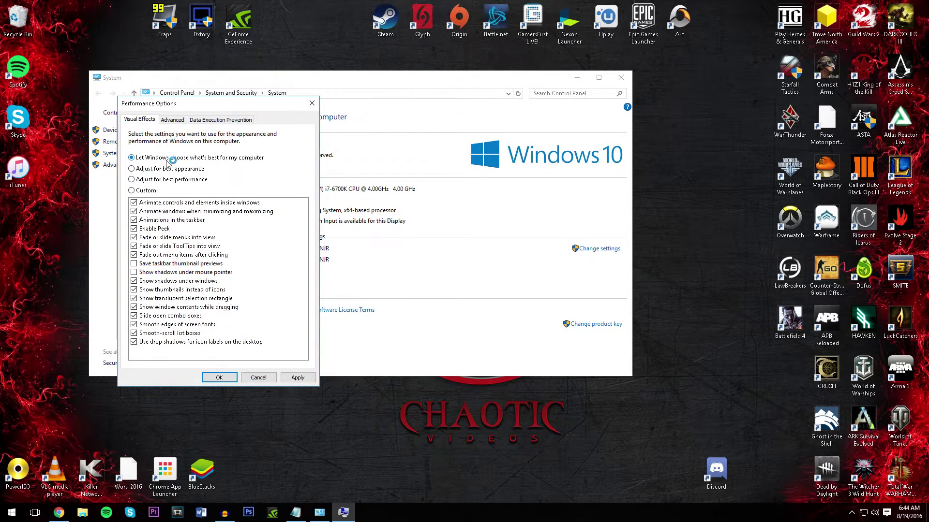
pyautogui.click(218, 378)
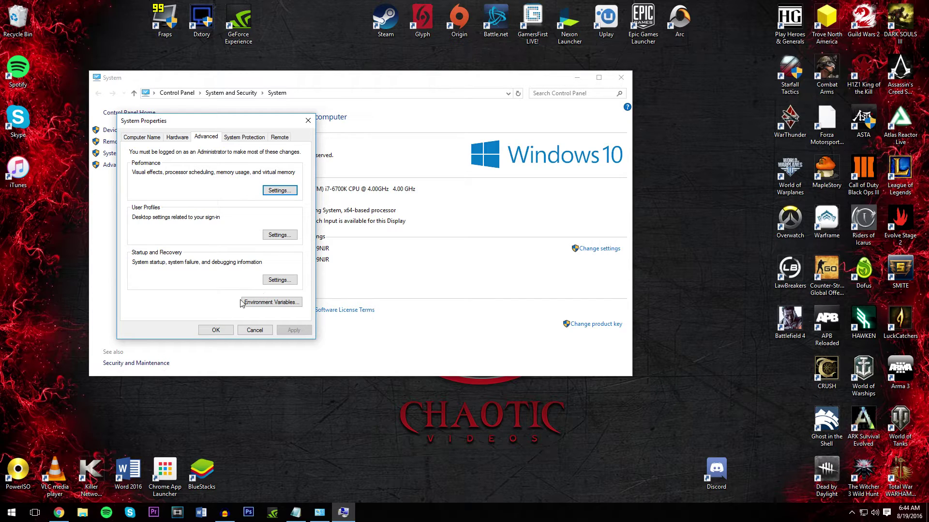
# - Close System Properties and open This PC from the Start menu
pyautogui.click(219, 332)
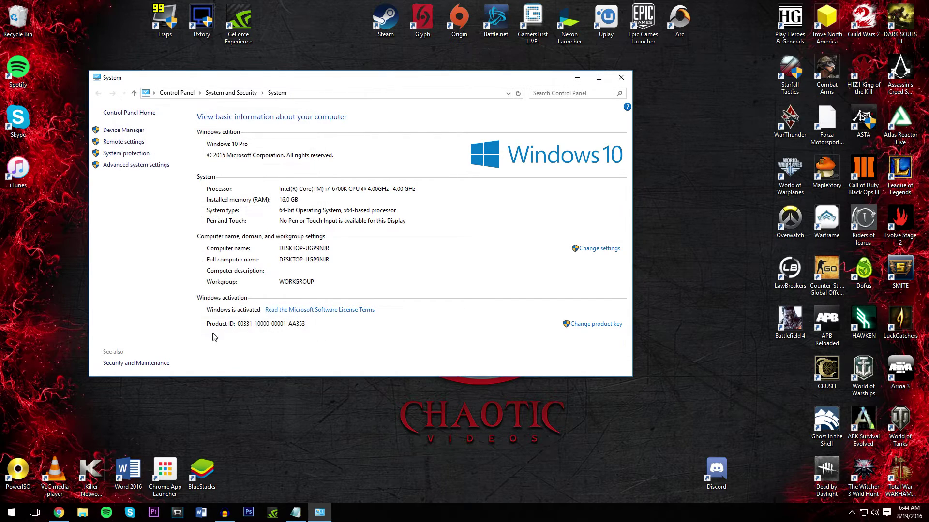
pyautogui.click(21, 507)
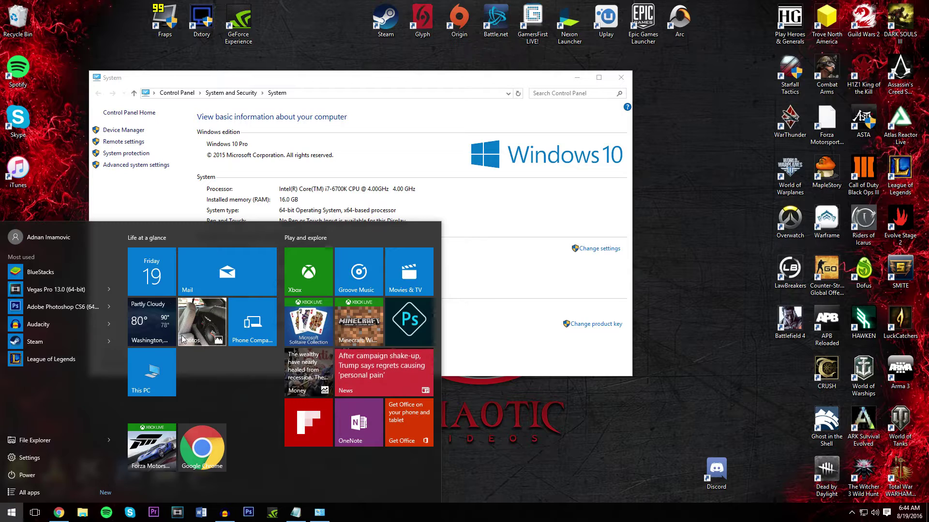
pyautogui.click(149, 383)
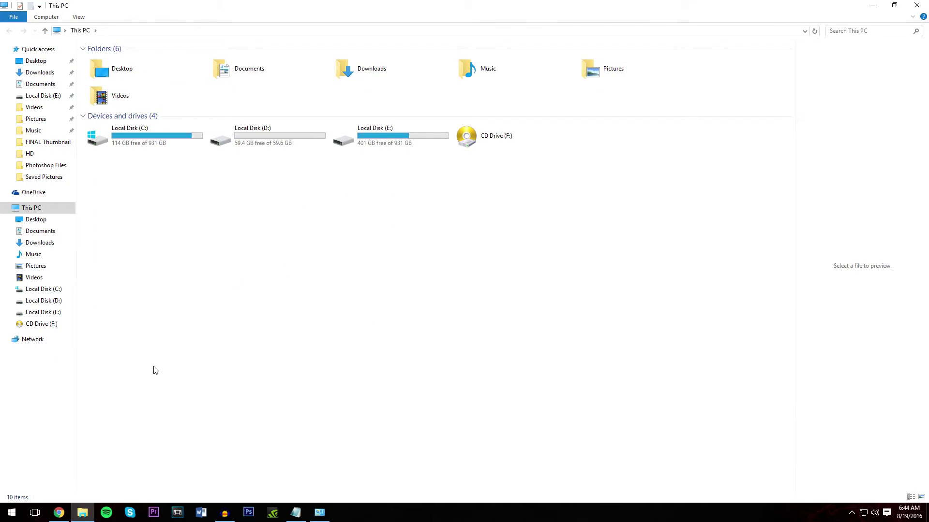
# - Launch Disk Cleanup from the Local Disk (C:) Properties dialog
pyautogui.rightClick(132, 141)
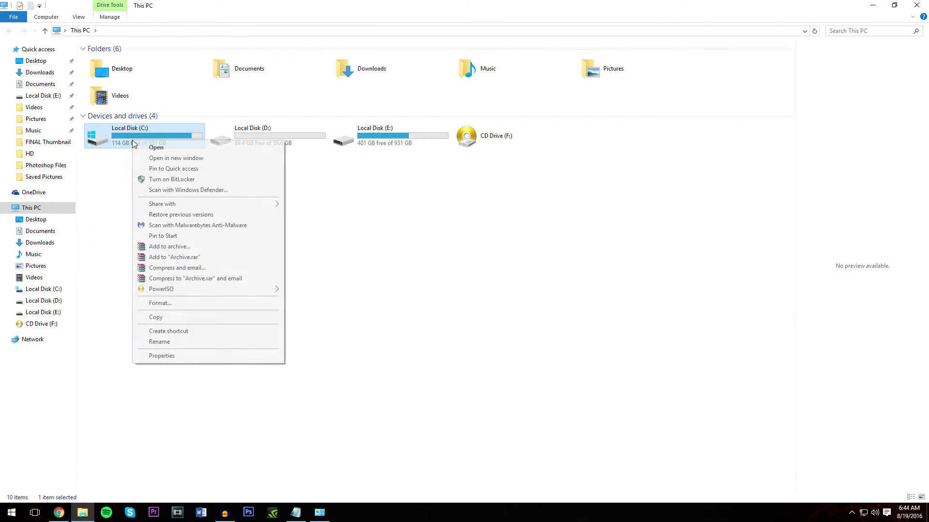
pyautogui.click(159, 360)
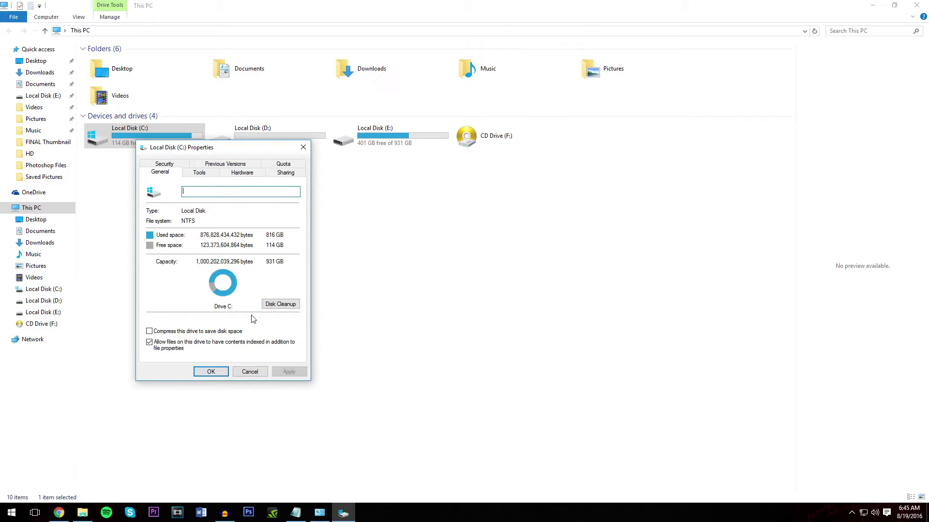
pyautogui.click(275, 305)
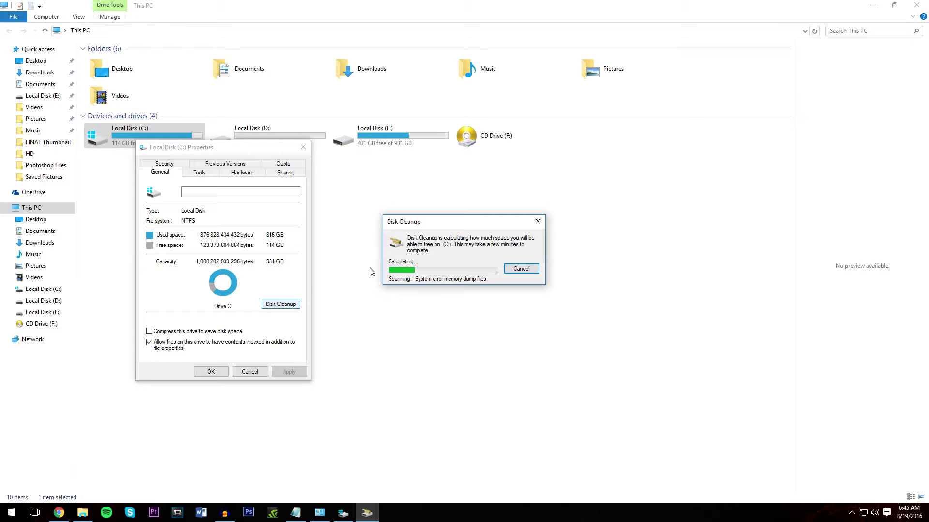
pyautogui.moveTo(462, 225); pyautogui.dragTo(221, 190)
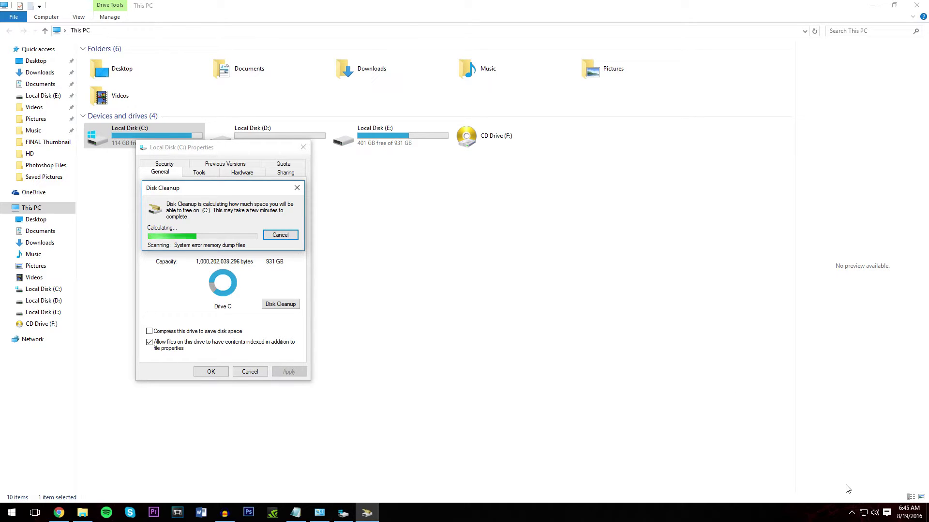
# - Launch Malwarebytes Anti-Malware from a Start search for 'Malw', allowing it through UAC
pyautogui.click(851, 513)
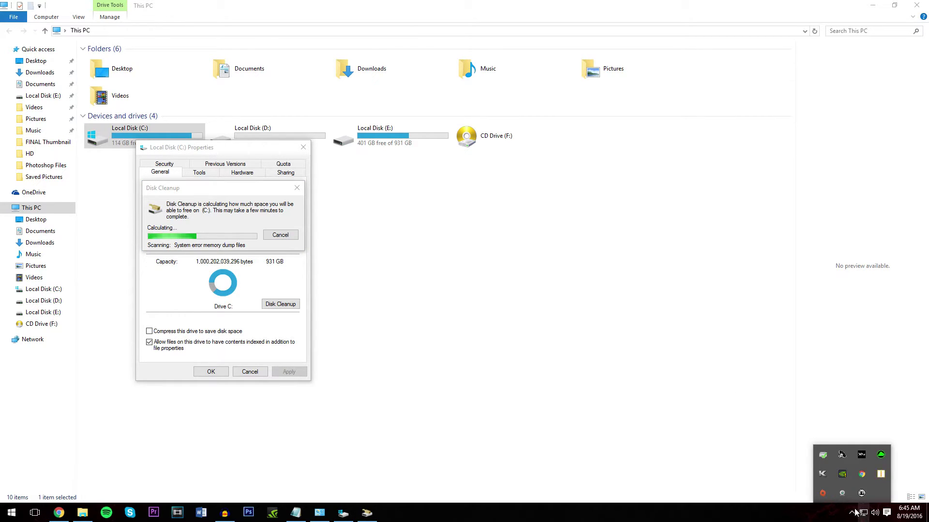
pyautogui.click(21, 516)
pyautogui.write('Malw')
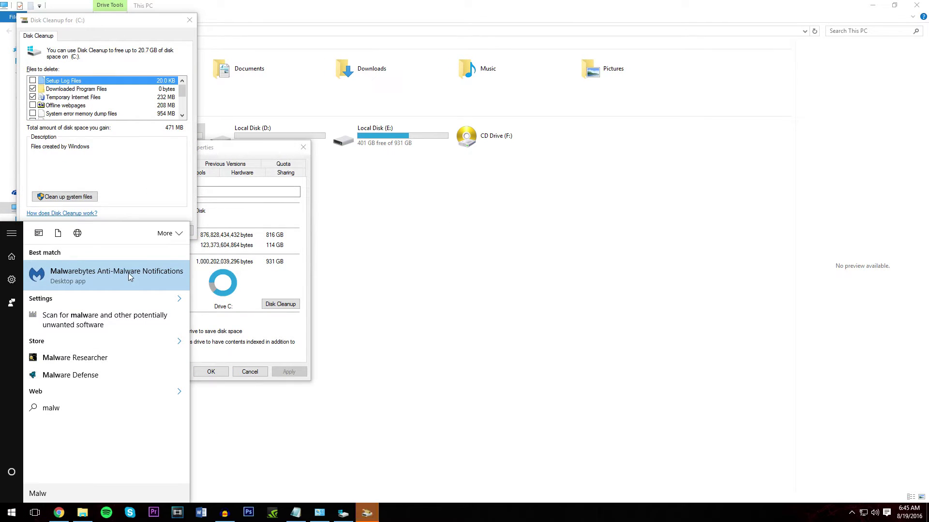
pyautogui.click(132, 272)
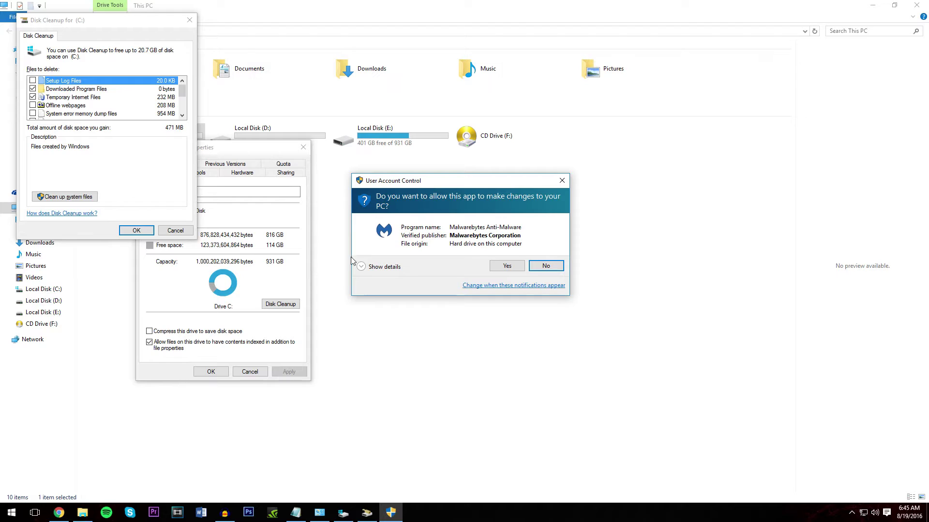
pyautogui.click(505, 266)
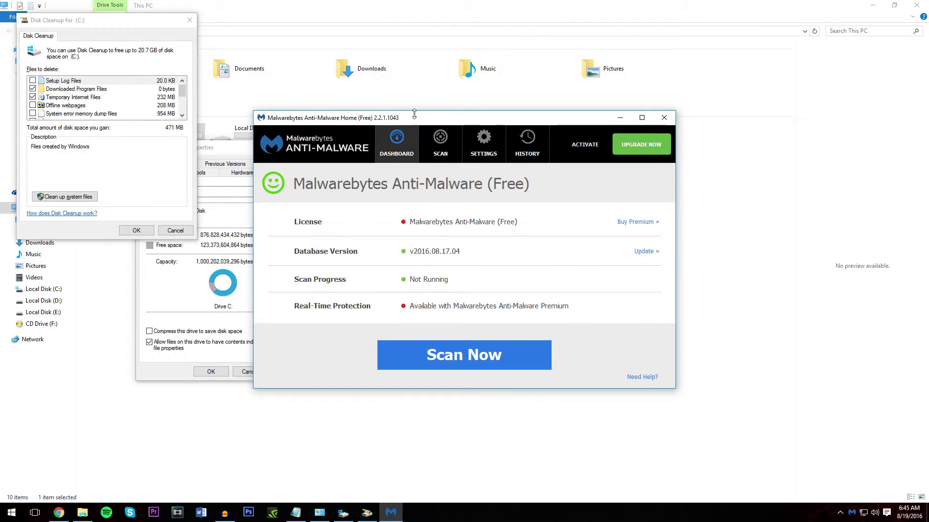
# - Look over the Malwarebytes scan types on the SCAN tab, then close it
pyautogui.moveTo(414, 114); pyautogui.dragTo(212, 57)
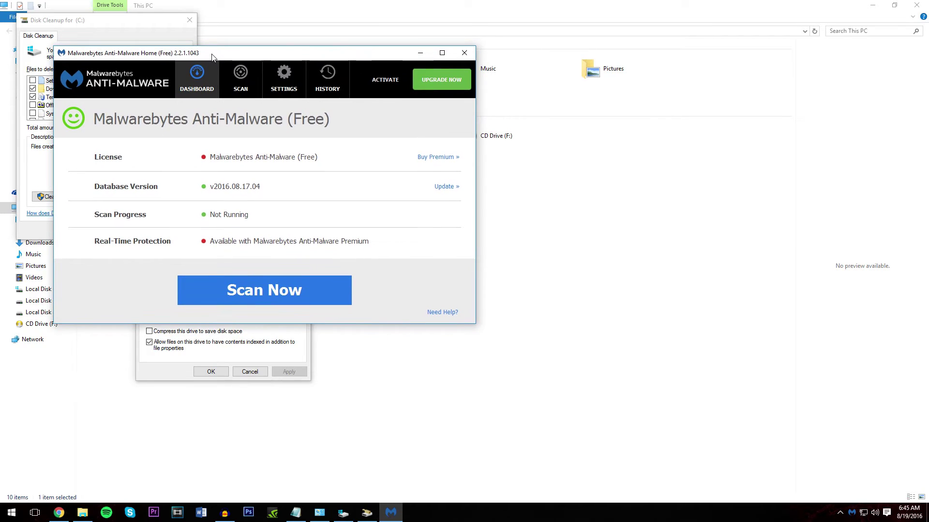
pyautogui.click(232, 73)
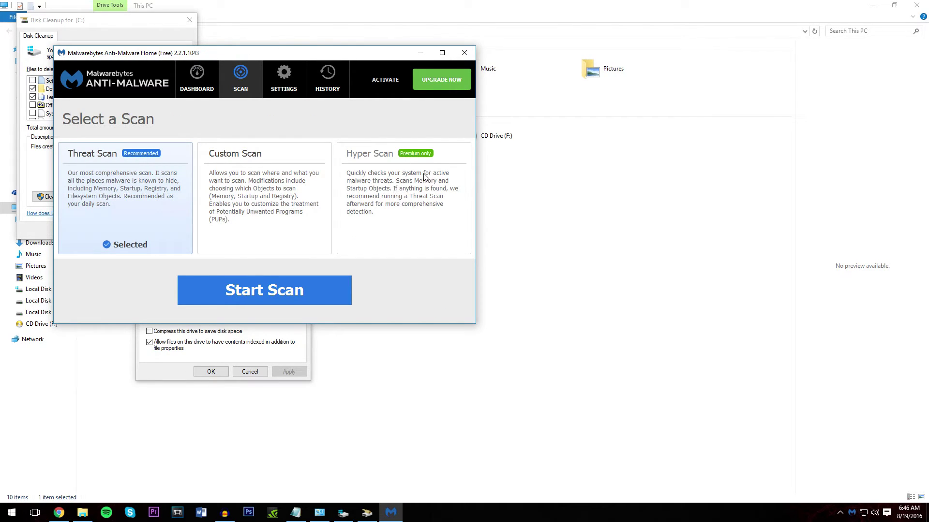
pyautogui.click(464, 53)
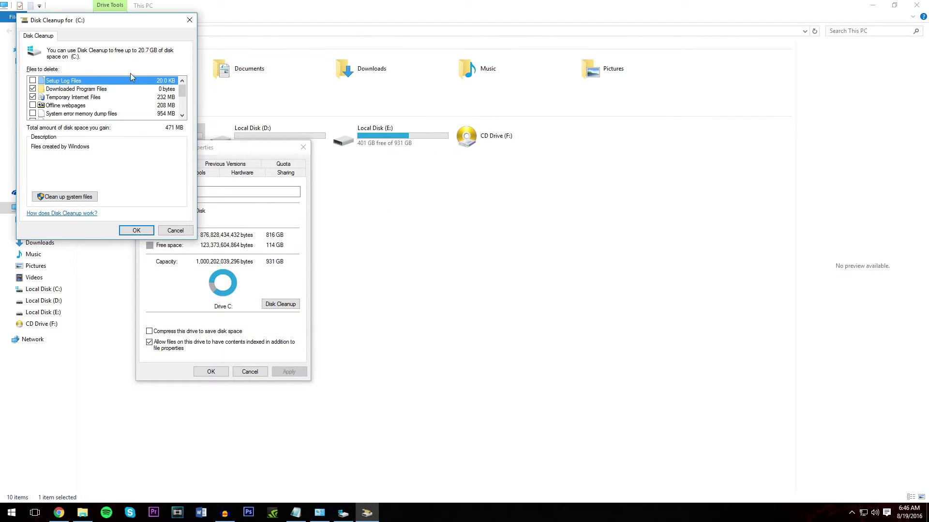
# - Tick Offline webpages, memory dump files, queued error reports and Delivery Optimization Files
pyautogui.scroll(-2, 183, 95)
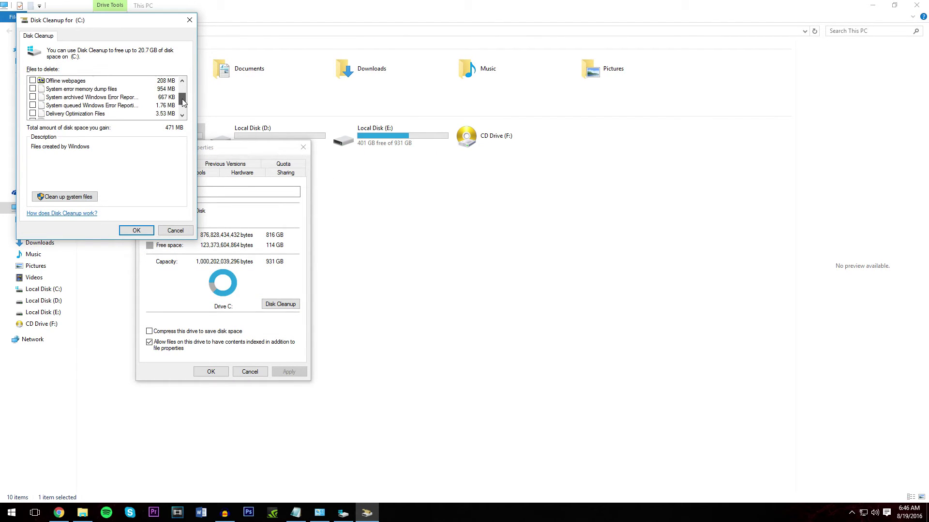
pyautogui.scroll(2, 183, 94)
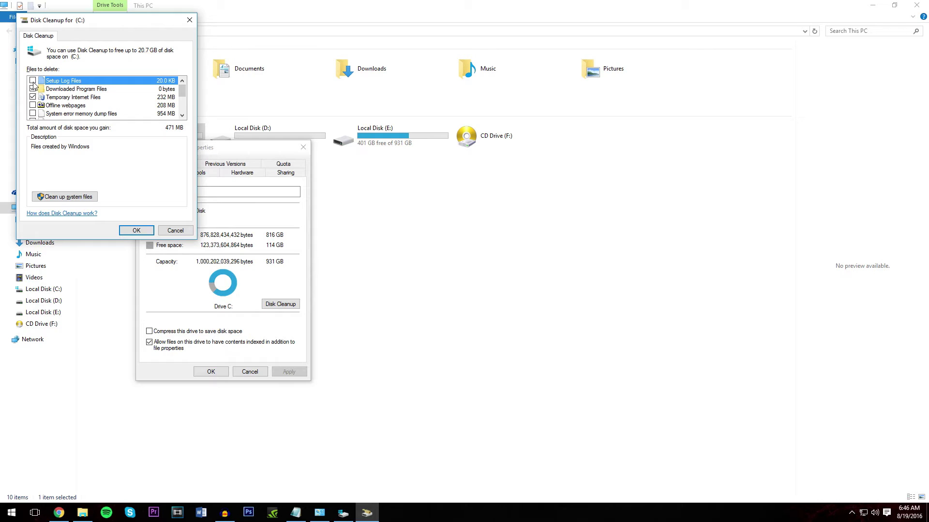
pyautogui.click(32, 105)
pyautogui.click(33, 113)
pyautogui.scroll(-2, 36, 115)
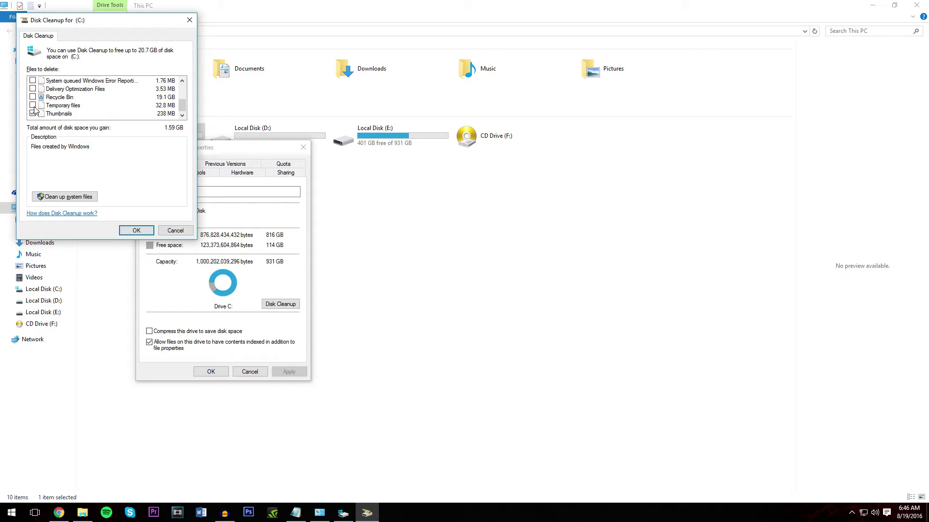
pyautogui.scroll(1, 35, 110)
pyautogui.click(32, 105)
pyautogui.click(33, 113)
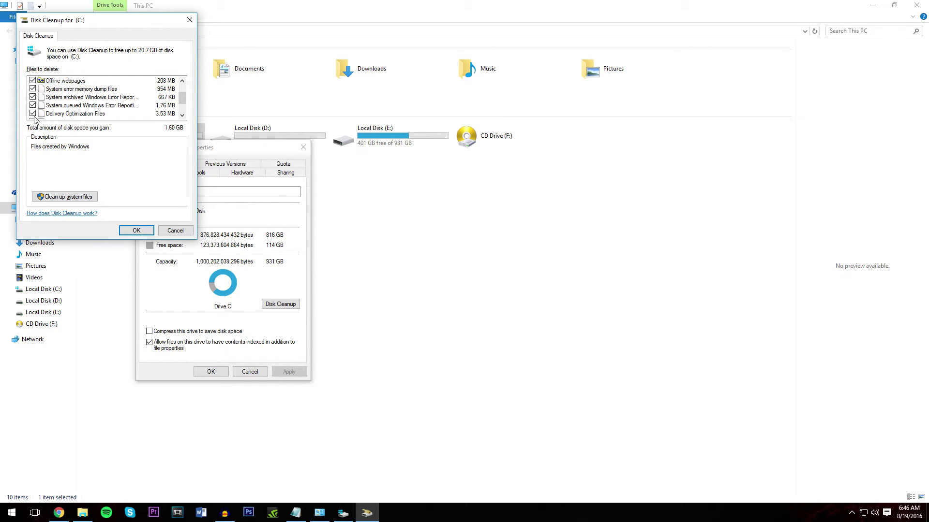
# - Tick Recycle Bin and Temporary files, then rescan C: including system files
pyautogui.scroll(-1, 35, 114)
pyautogui.click(33, 105)
pyautogui.click(32, 97)
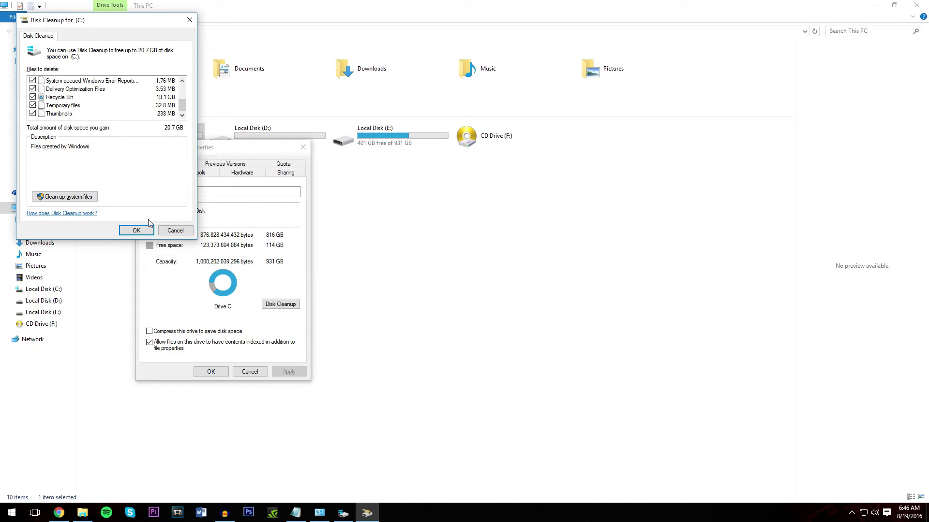
pyautogui.click(75, 199)
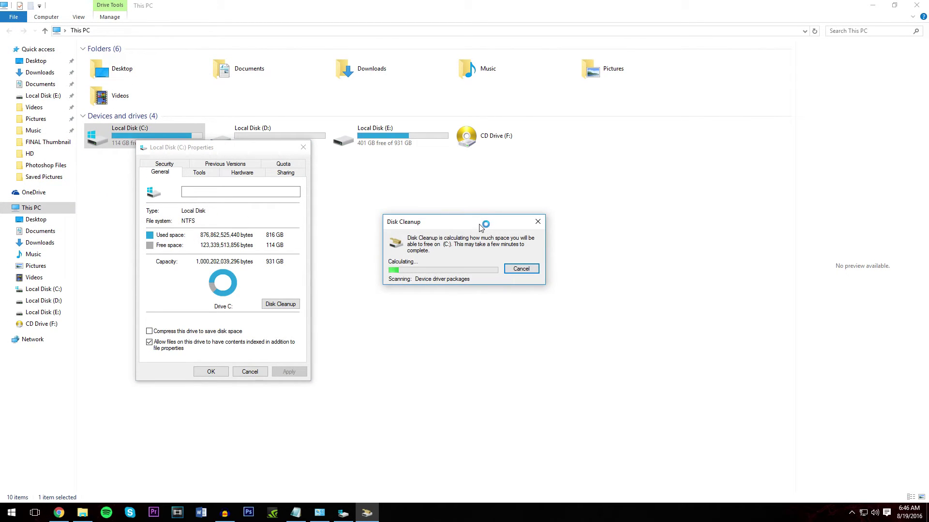
pyautogui.moveTo(482, 221); pyautogui.dragTo(241, 190)
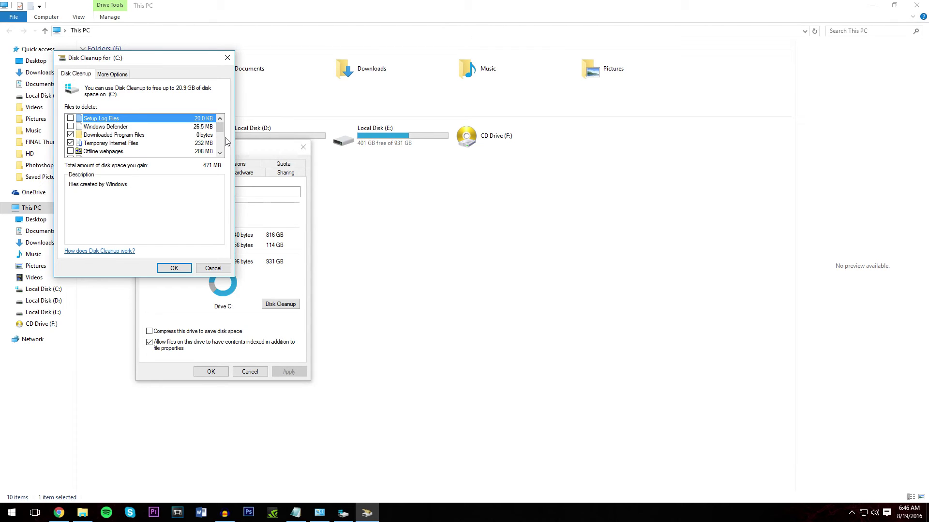
# - Cancel Disk Cleanup and the Local Disk (C:) Properties without deleting, then close This PC
pyautogui.moveTo(222, 129); pyautogui.dragTo(217, 142)
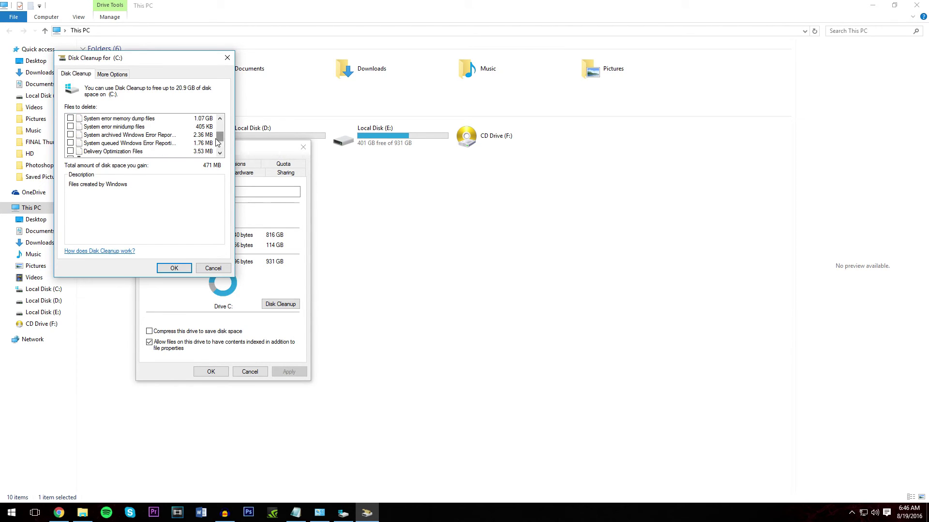
pyautogui.click(216, 269)
pyautogui.click(248, 373)
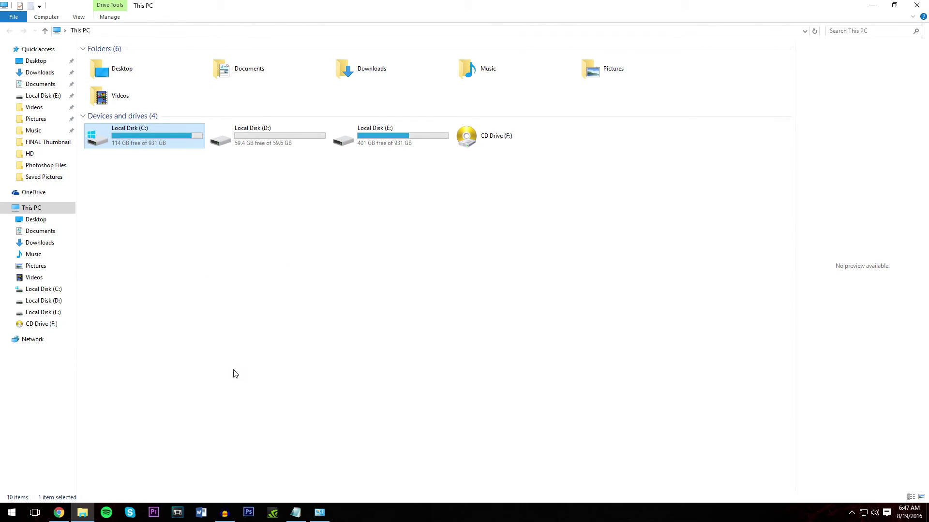
pyautogui.click(914, 4)
# - Close the Control Panel System window, leaving an empty desktop
pyautogui.click(621, 78)
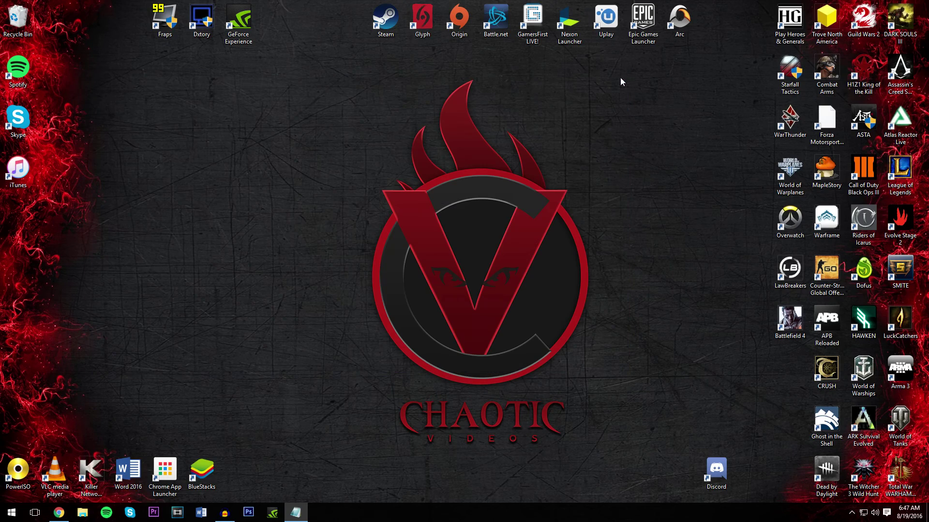